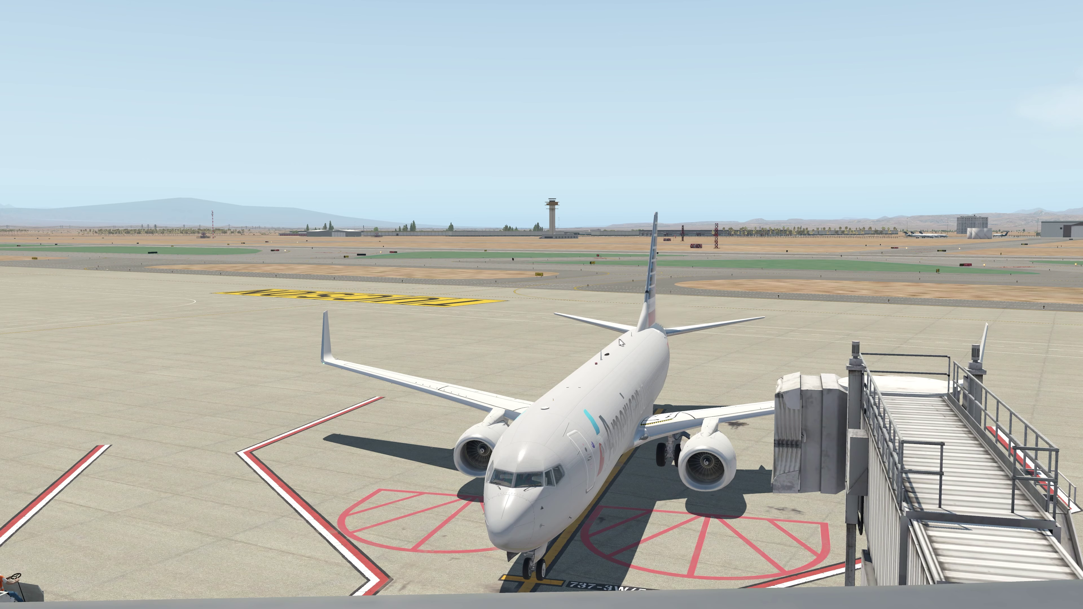
{"action": "left_click_drag", "start_coordinate": [603, 330], "coordinate": [702, 321]}
{"action": "left_click_drag", "start_coordinate": [852, 250], "coordinate": [351, 262]}
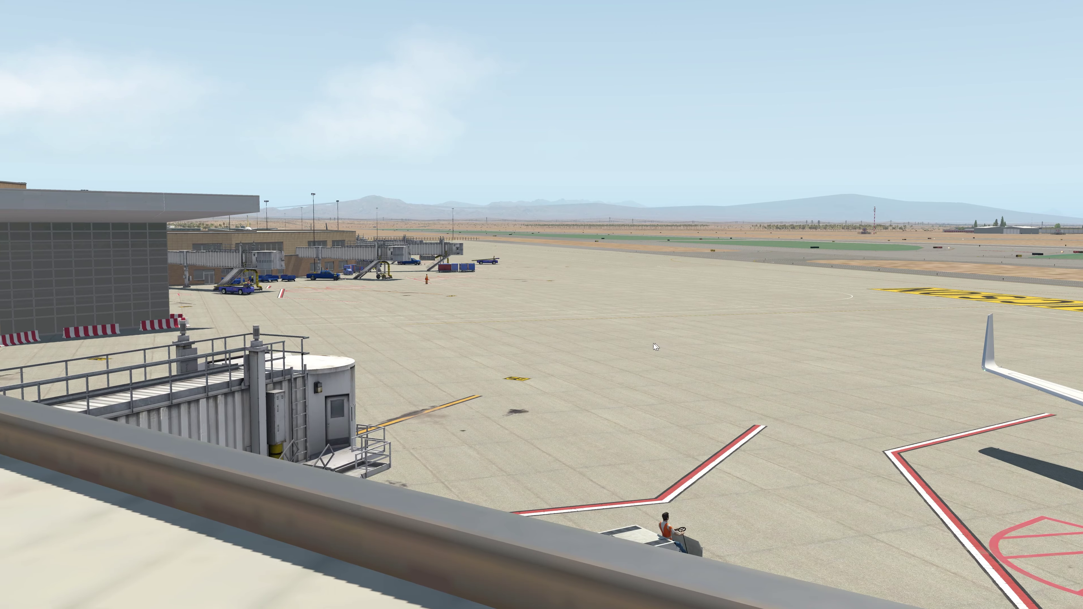
{"action": "left_click_drag", "start_coordinate": [653, 344], "coordinate": [878, 350]}
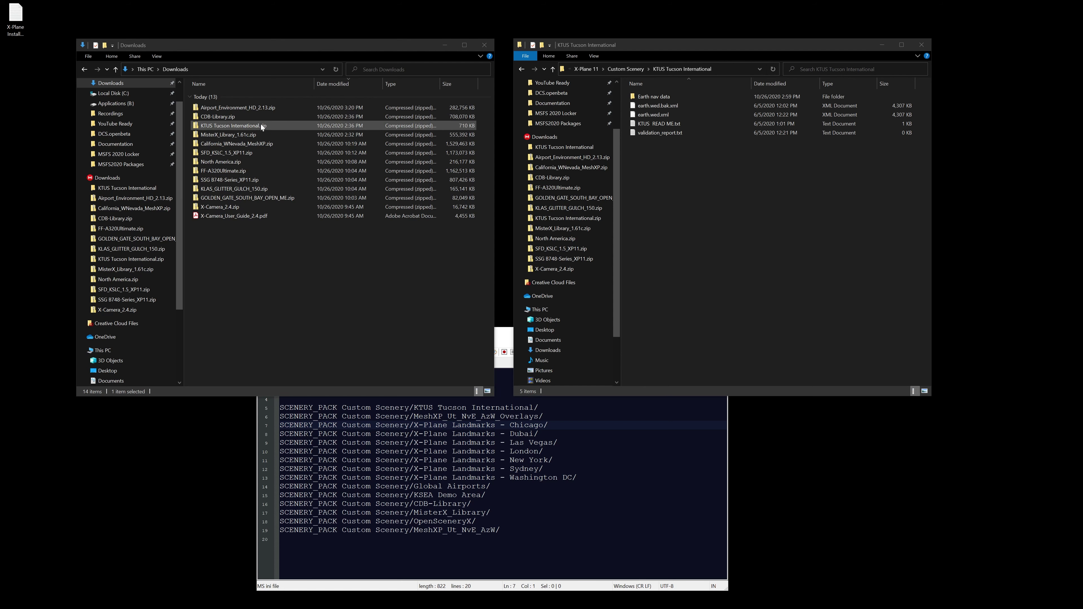
Extract Airport_Environment_HD_2.13.zip into its own folder in Downloads with 7-Zip and open the extracted folder.
{"action": "left_click", "coordinate": [217, 107]}
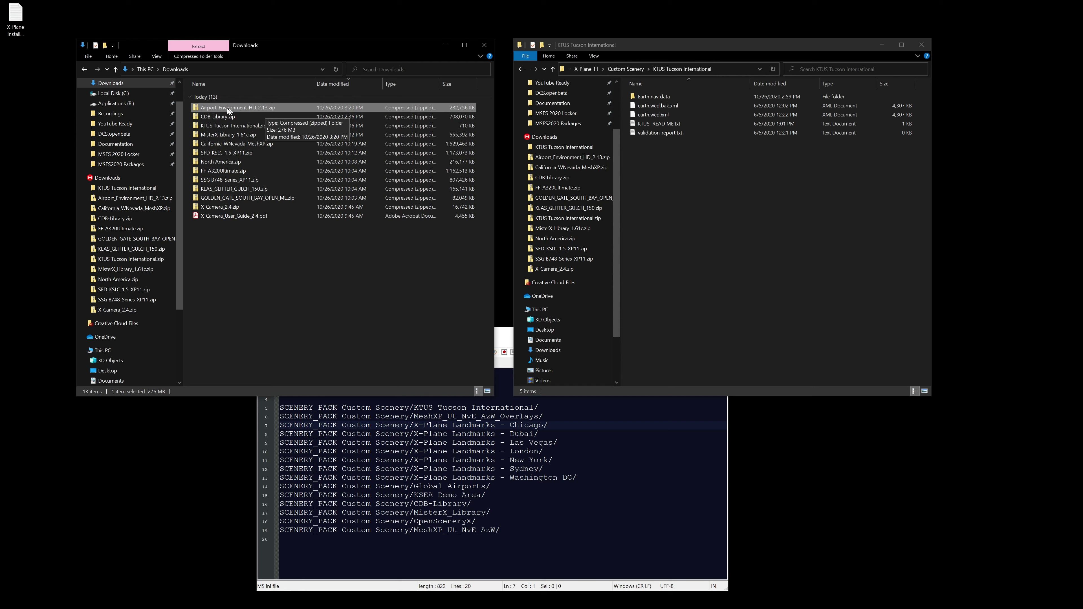
{"action": "right_click", "coordinate": [220, 108]}
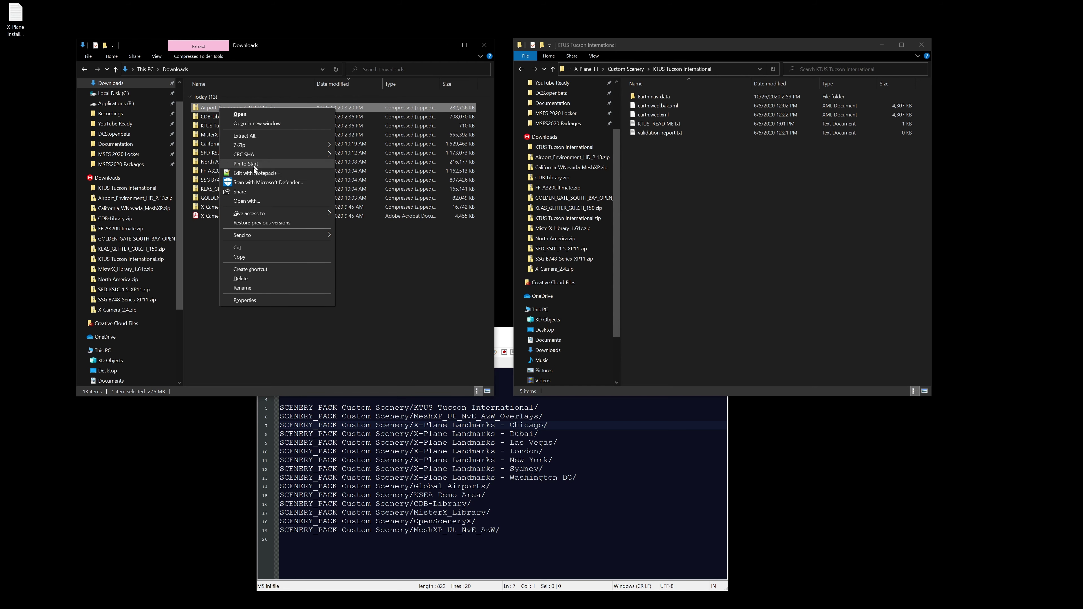
{"action": "mouse_move", "coordinate": [260, 144]}
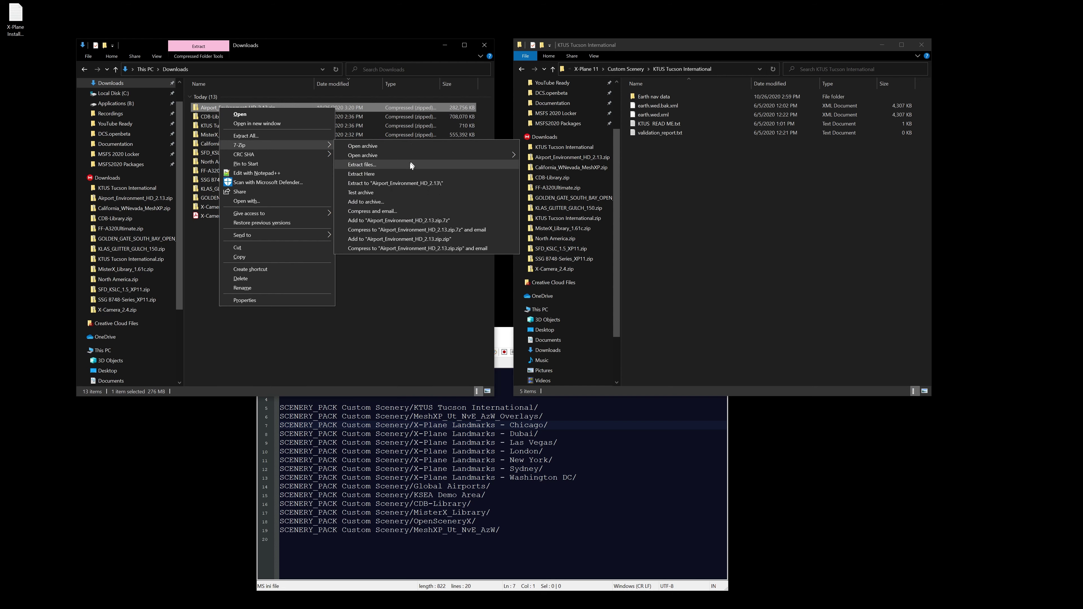
{"action": "left_click", "coordinate": [400, 183]}
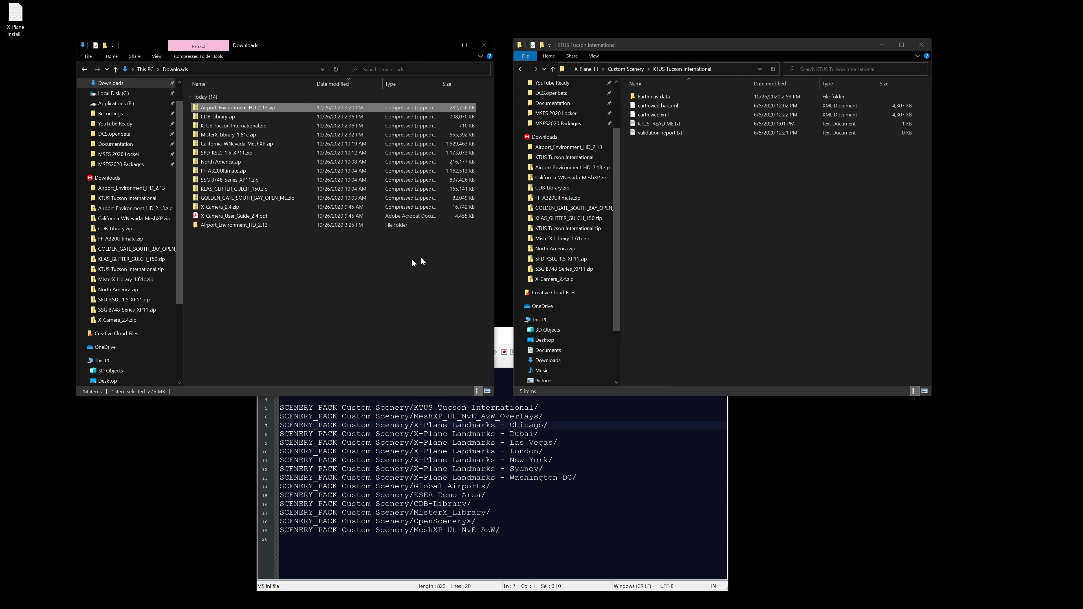
{"action": "double_click", "coordinate": [229, 225]}
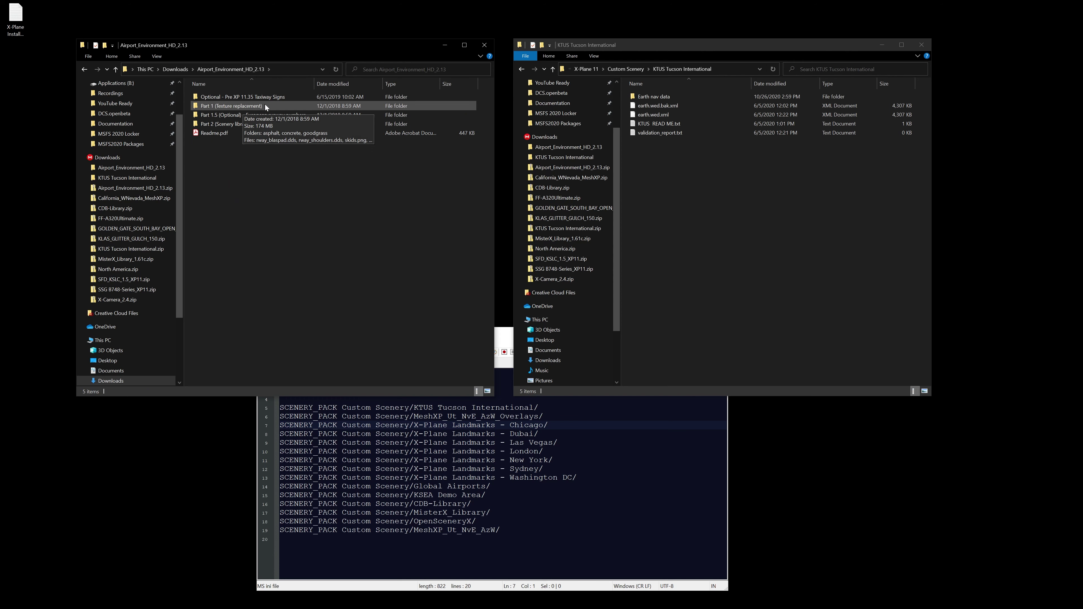
Open Readme.pdf and read the installation instructions in its Setup section, leaving the document moved out of the way.
{"action": "left_click", "coordinate": [328, 133]}
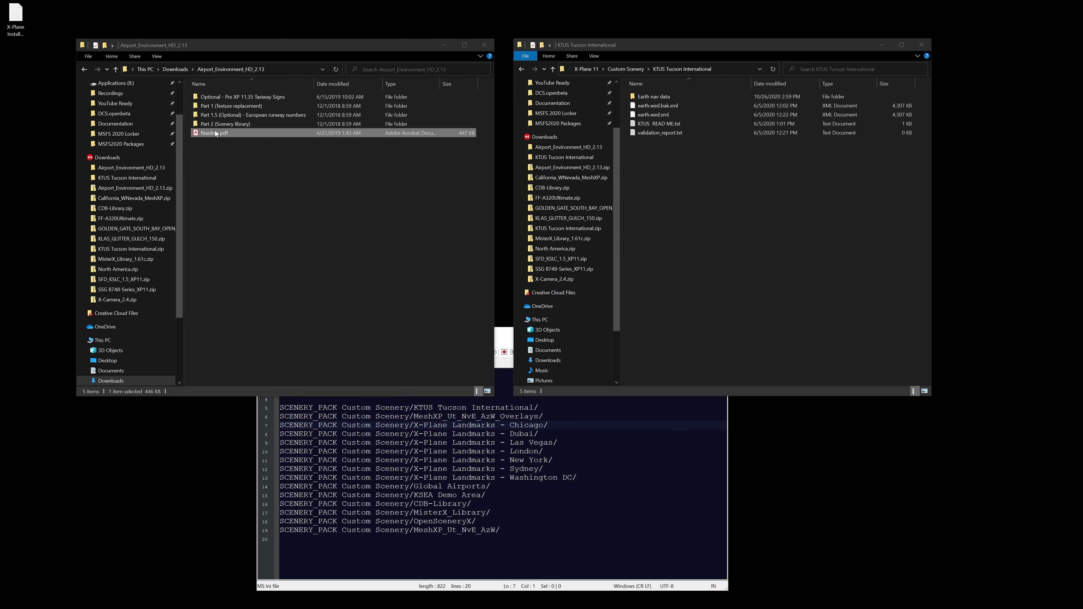
{"action": "key", "text": "Return"}
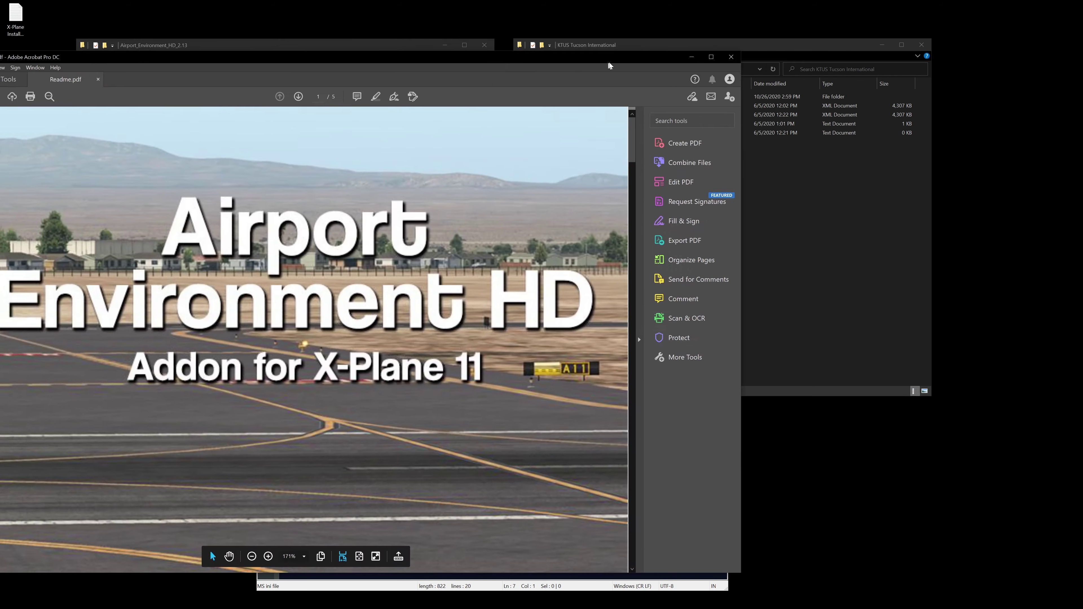
{"action": "scroll", "coordinate": [580, 278], "scroll_direction": "down", "scroll_amount": 3}
{"action": "scroll", "coordinate": [580, 278], "scroll_direction": "down", "scroll_amount": 15}
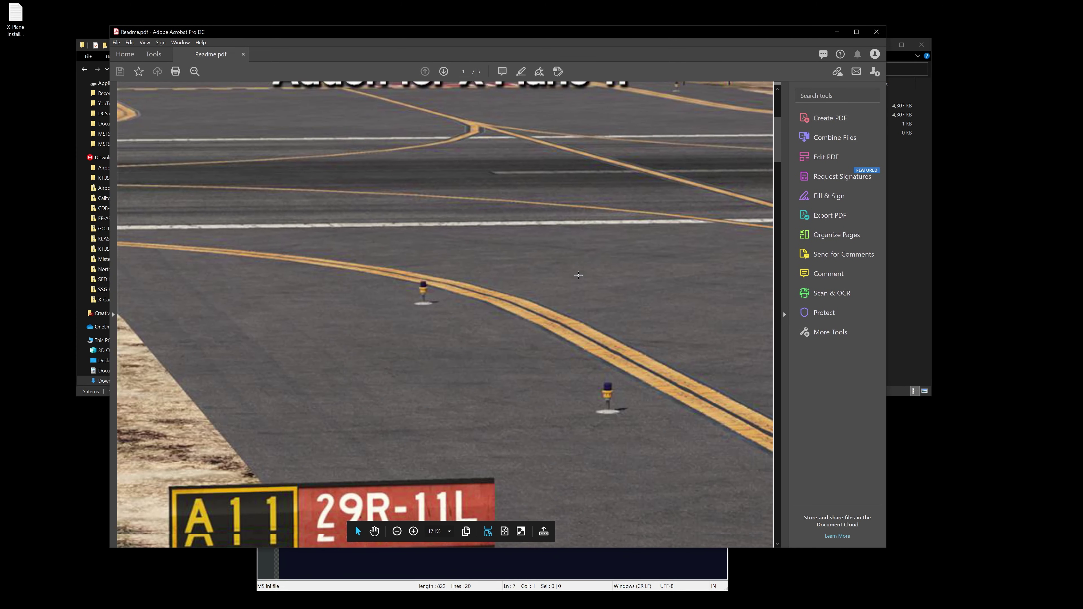
{"action": "scroll", "coordinate": [573, 272], "scroll_direction": "down", "scroll_amount": 3}
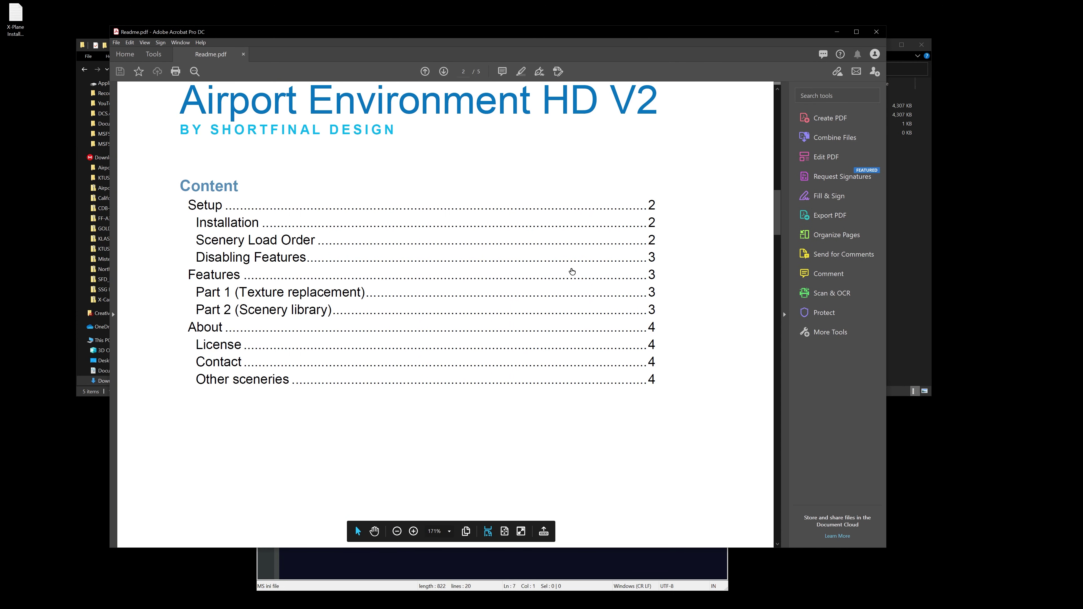
{"action": "scroll", "coordinate": [571, 269], "scroll_direction": "down", "scroll_amount": 2}
{"action": "scroll", "coordinate": [571, 269], "scroll_direction": "down", "scroll_amount": 3}
{"action": "scroll", "coordinate": [570, 266], "scroll_direction": "down", "scroll_amount": 8}
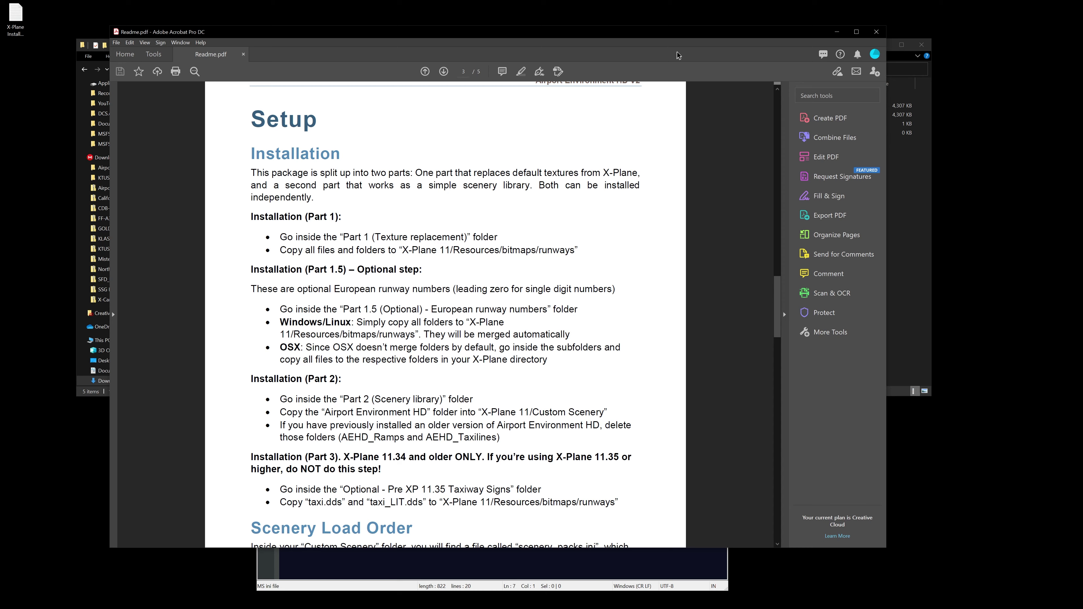
{"action": "left_click_drag", "start_coordinate": [703, 34], "coordinate": [0, 68]}
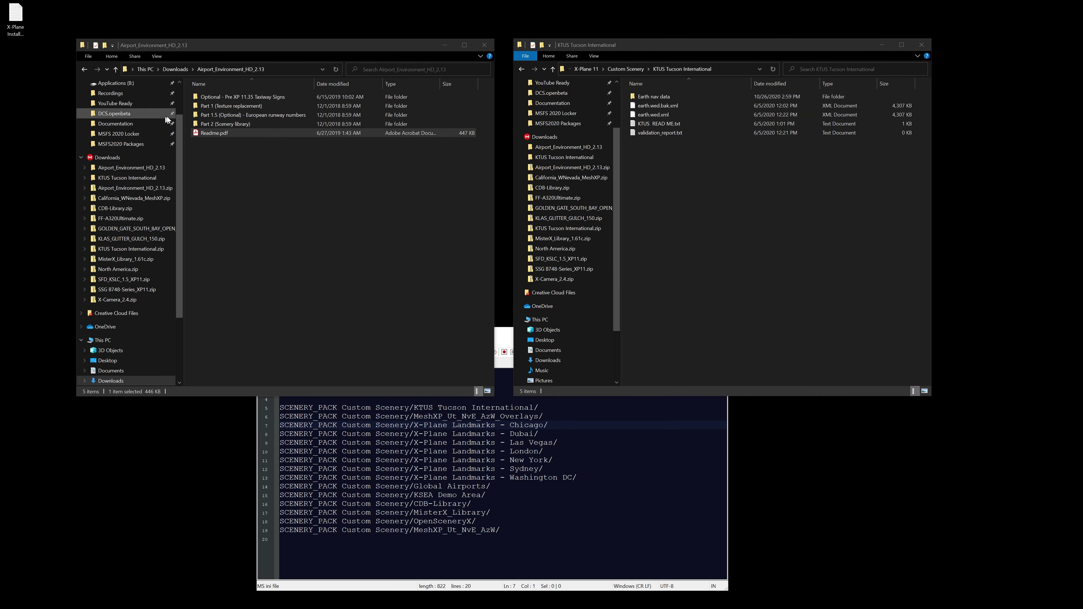
Cut all files and folders inside the "Part 1 (Texture replacement)" folder.
{"action": "double_click", "coordinate": [239, 105]}
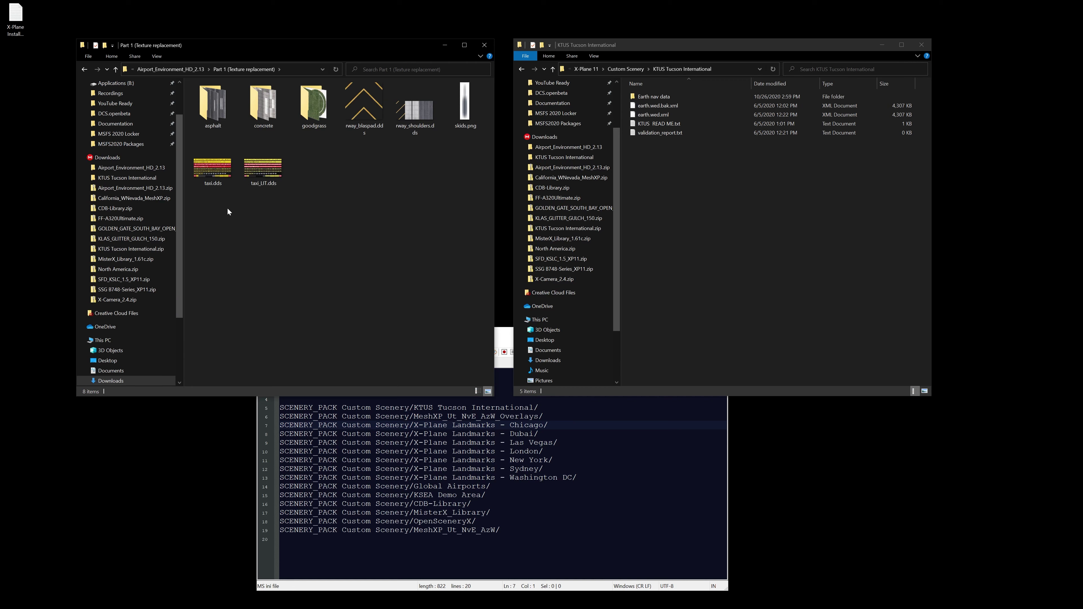
{"action": "key", "text": "ctrl+a"}
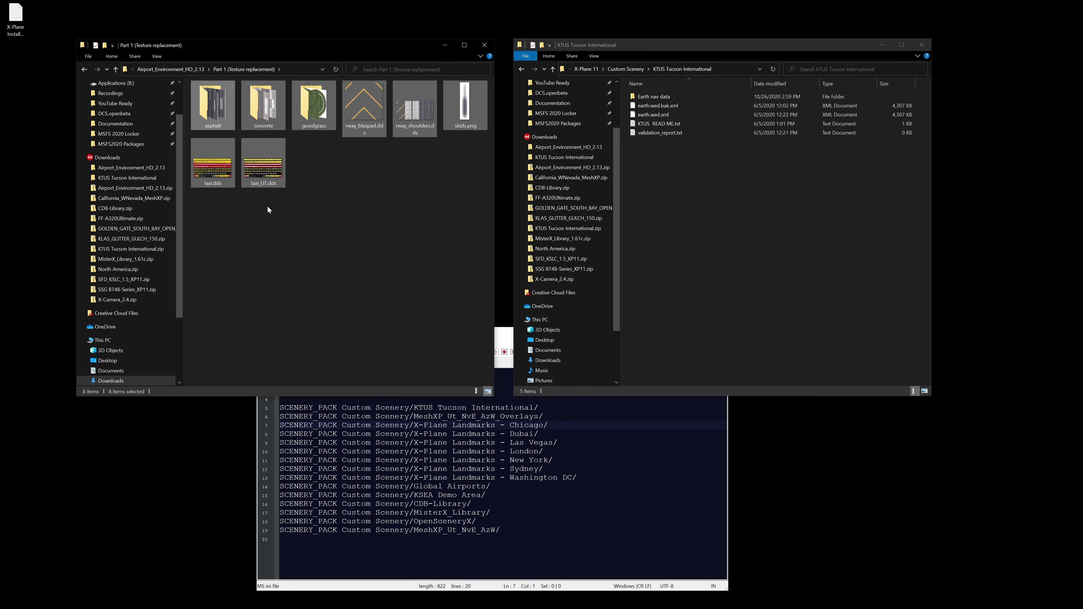
{"action": "key", "text": "ctrl+x"}
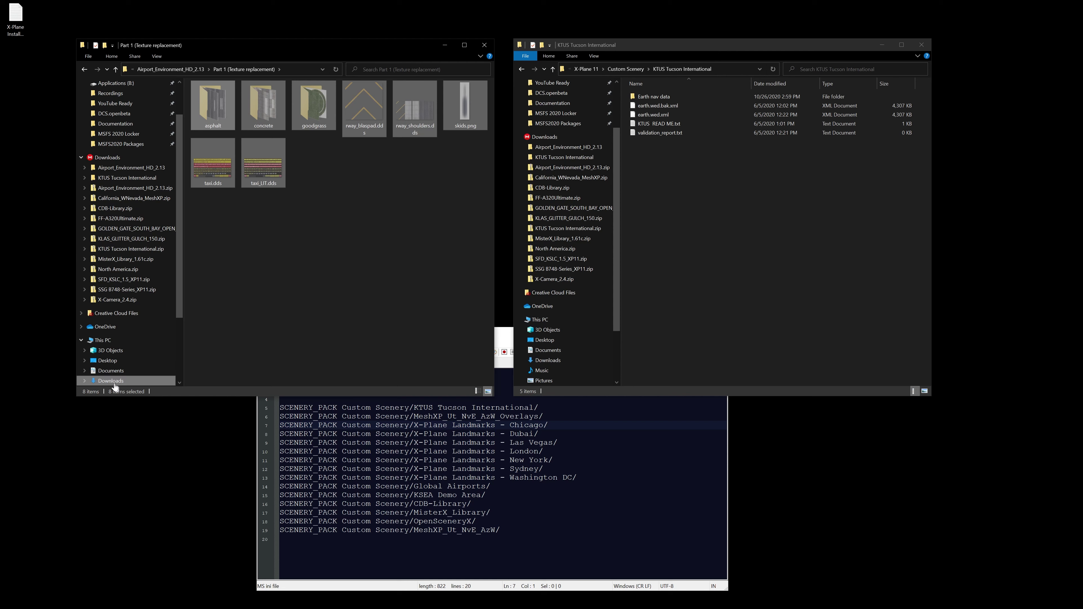
Paste the cut textures into X-Plane 11/Resources/bitmaps/runways on the Applications drive, replacing the existing files in the destination.
{"action": "scroll", "coordinate": [115, 384], "scroll_direction": "down", "scroll_amount": 2}
{"action": "left_click", "coordinate": [128, 360]}
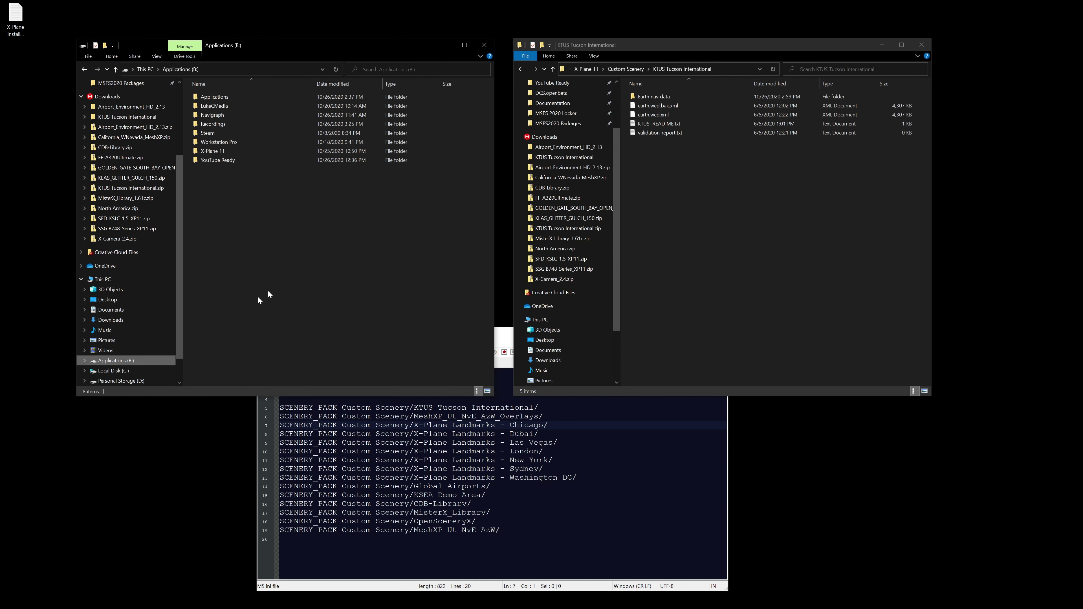
{"action": "double_click", "coordinate": [214, 151]}
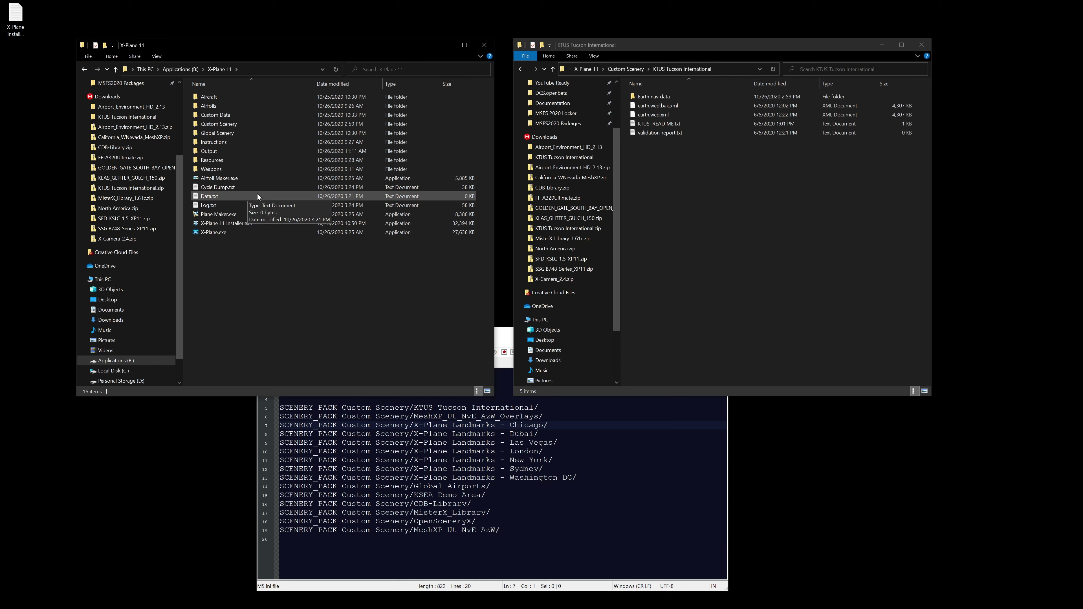
{"action": "double_click", "coordinate": [222, 160]}
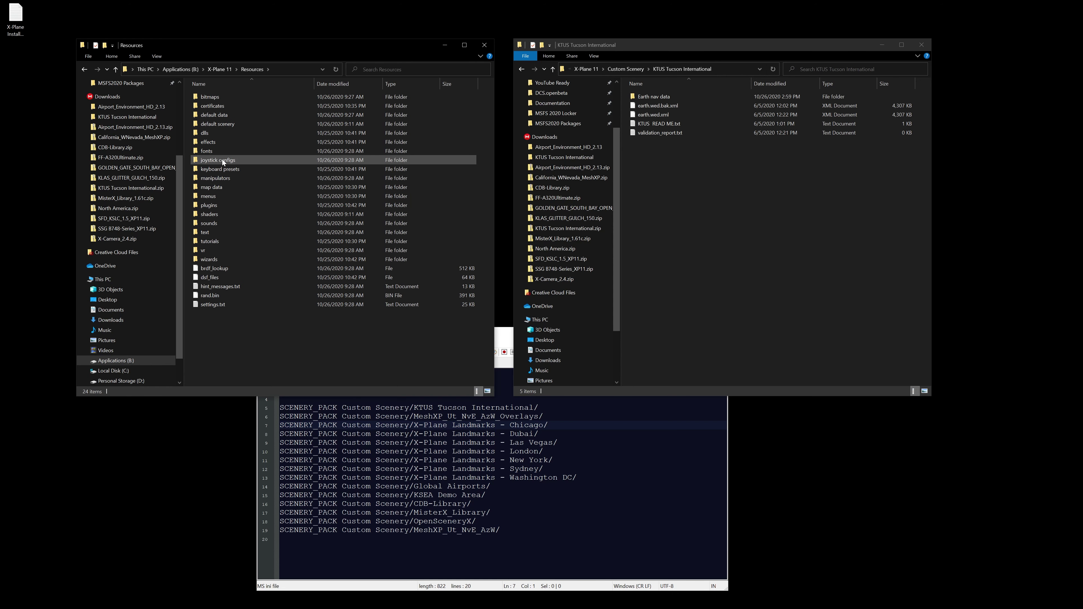
{"action": "double_click", "coordinate": [217, 98]}
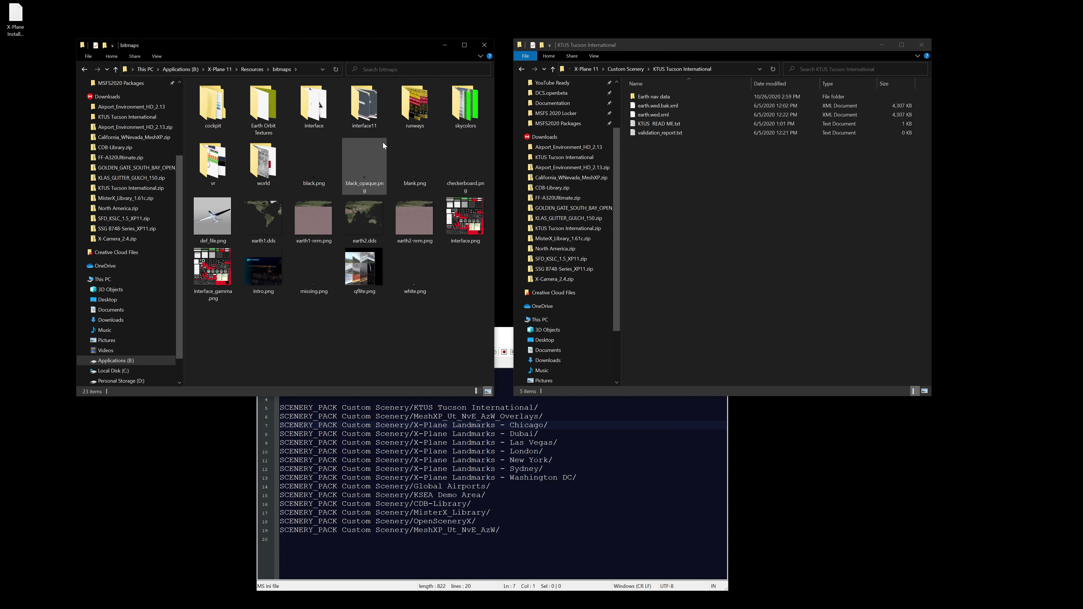
{"action": "double_click", "coordinate": [427, 105]}
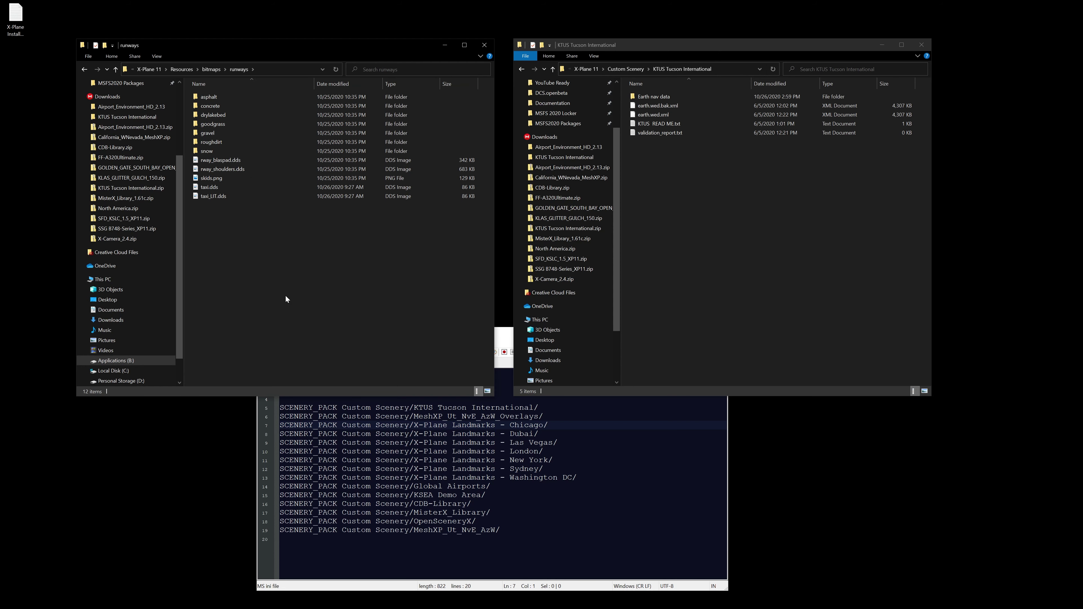
{"action": "key", "text": "ctrl+v"}
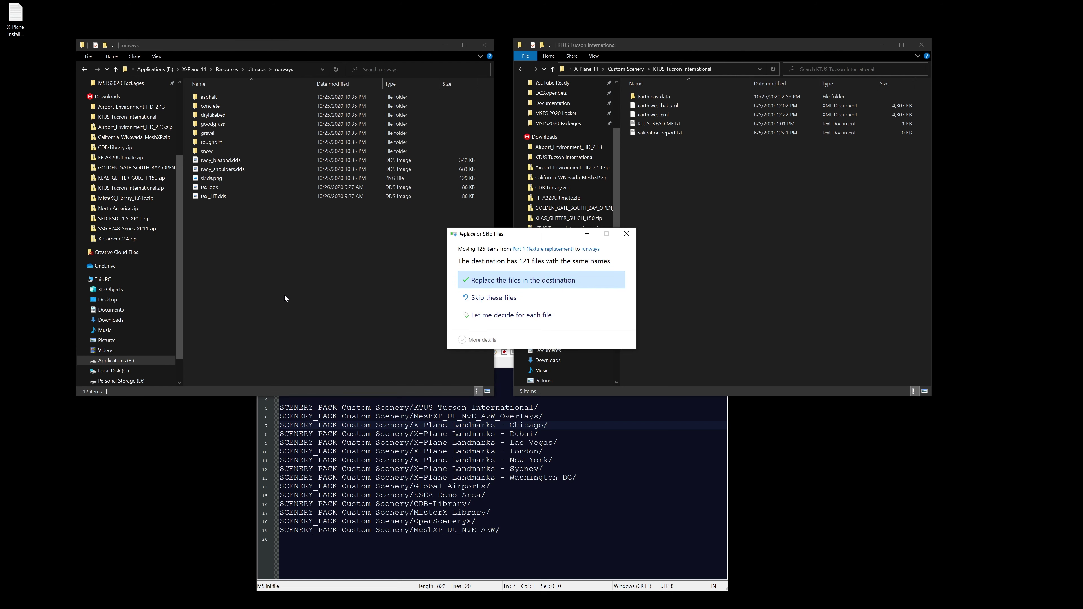
{"action": "left_click", "coordinate": [488, 281]}
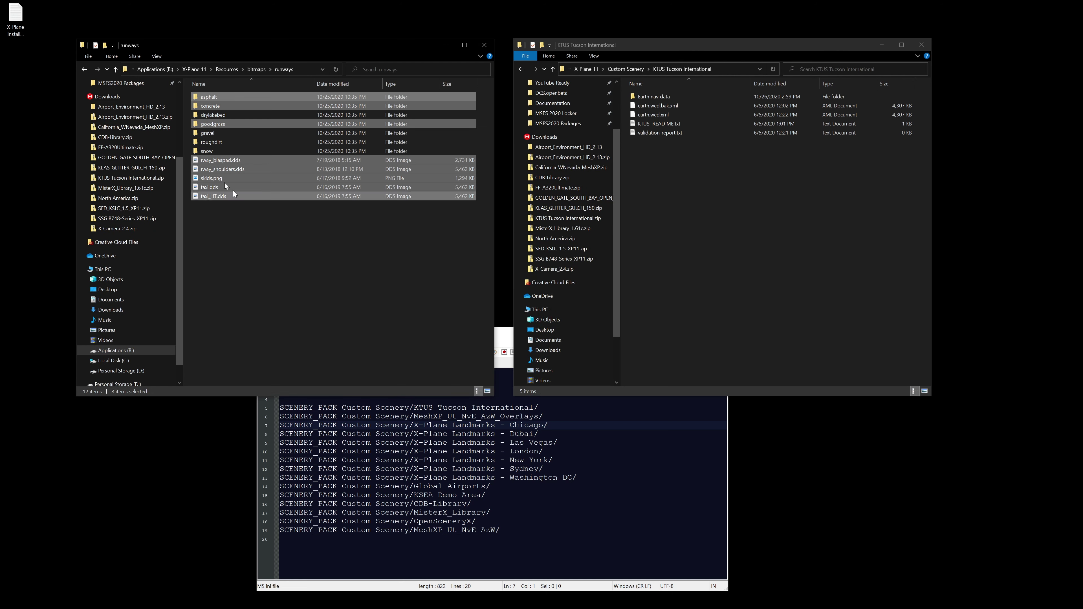
{"action": "left_click", "coordinate": [84, 70]}
{"action": "left_click", "coordinate": [85, 70]}
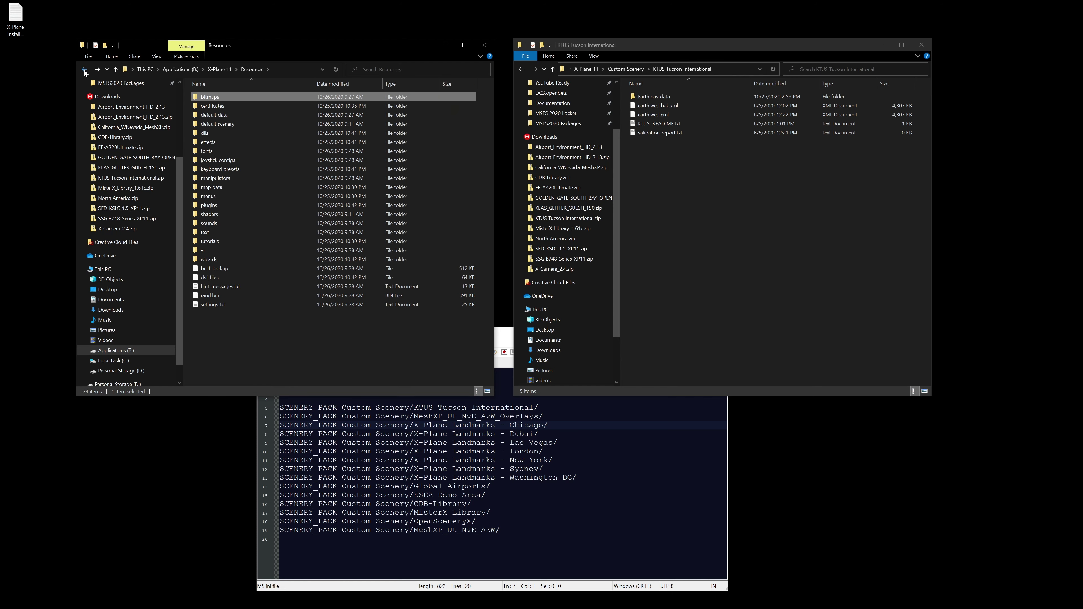
Check the readme's instructions for installation parts 1.5, 2 and 3.
{"action": "left_click_drag", "start_coordinate": [0, 48], "coordinate": [660, 50]}
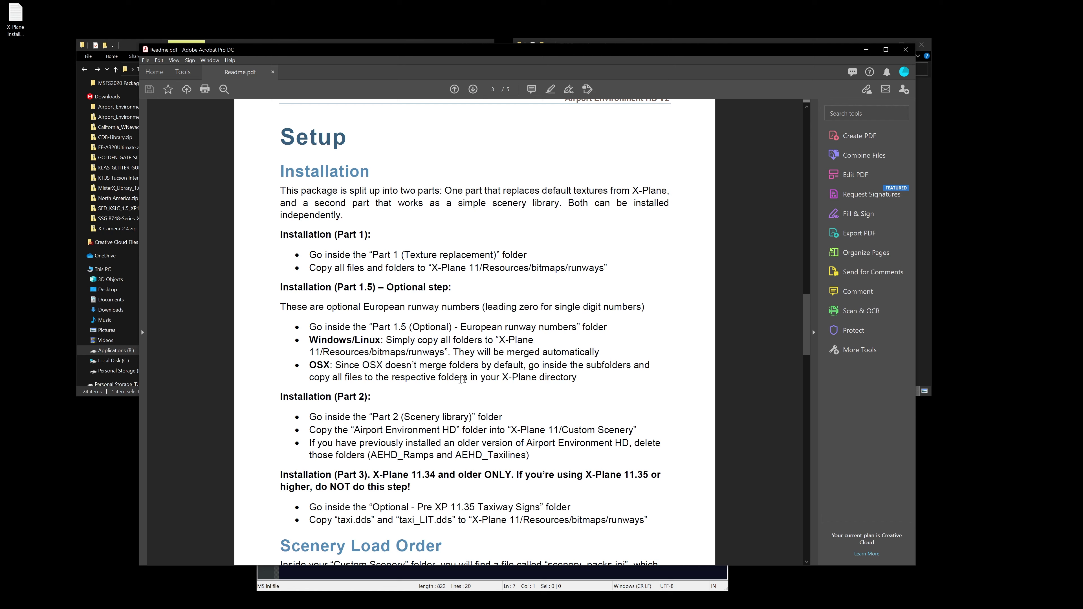
{"action": "scroll", "coordinate": [556, 368], "scroll_direction": "down", "scroll_amount": 5}
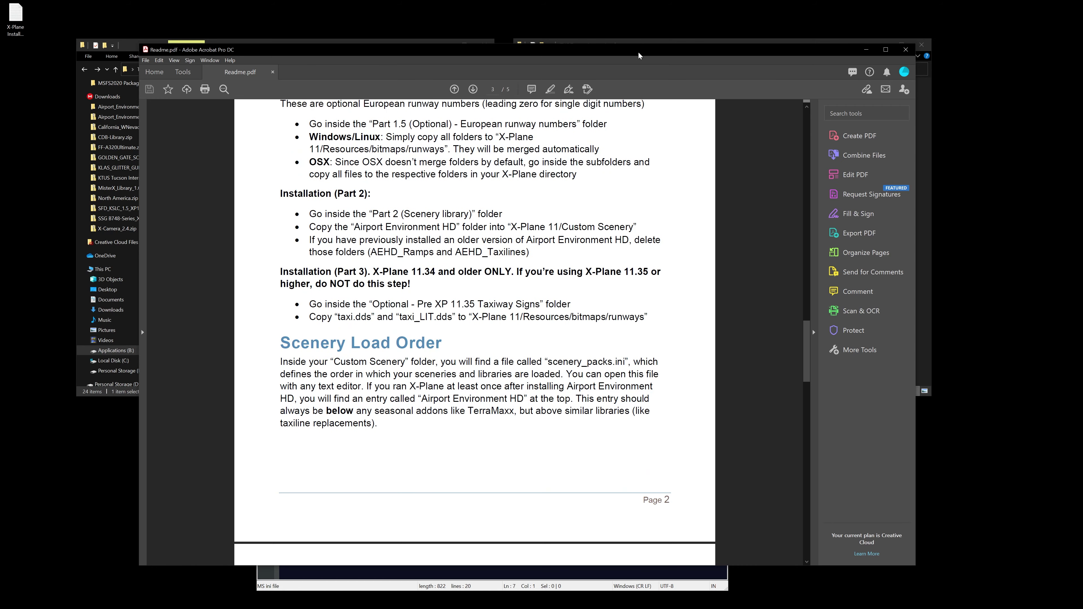
{"action": "left_click_drag", "start_coordinate": [640, 52], "coordinate": [0, 103]}
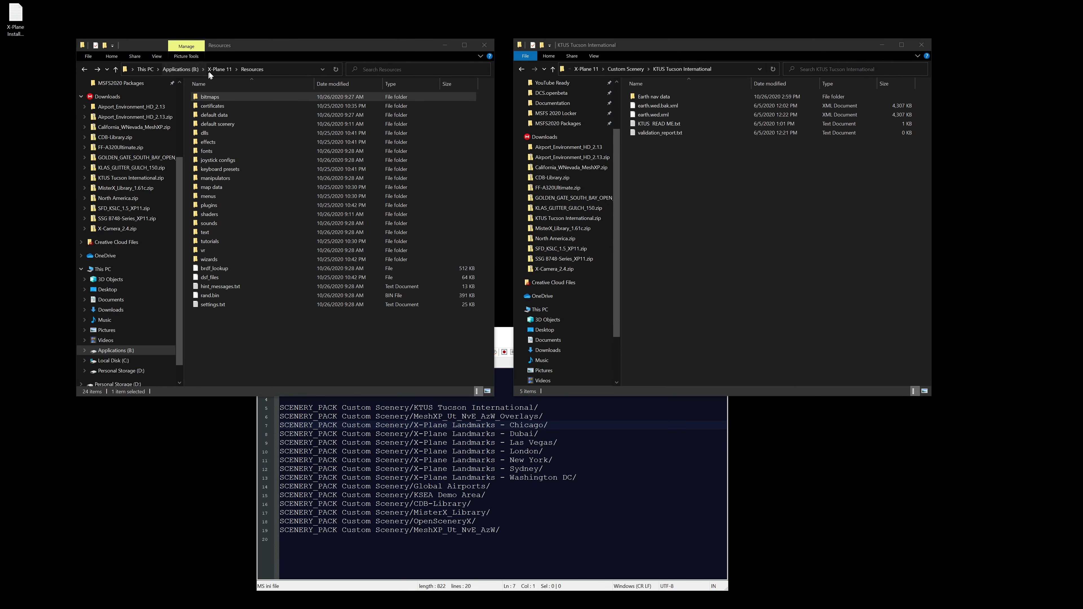
Open the "Part 2 (Scenery library)" folder of the extracted Airport_Environment_HD_2.13 package in Downloads.
{"action": "scroll", "coordinate": [126, 179], "scroll_direction": "up", "scroll_amount": 4}
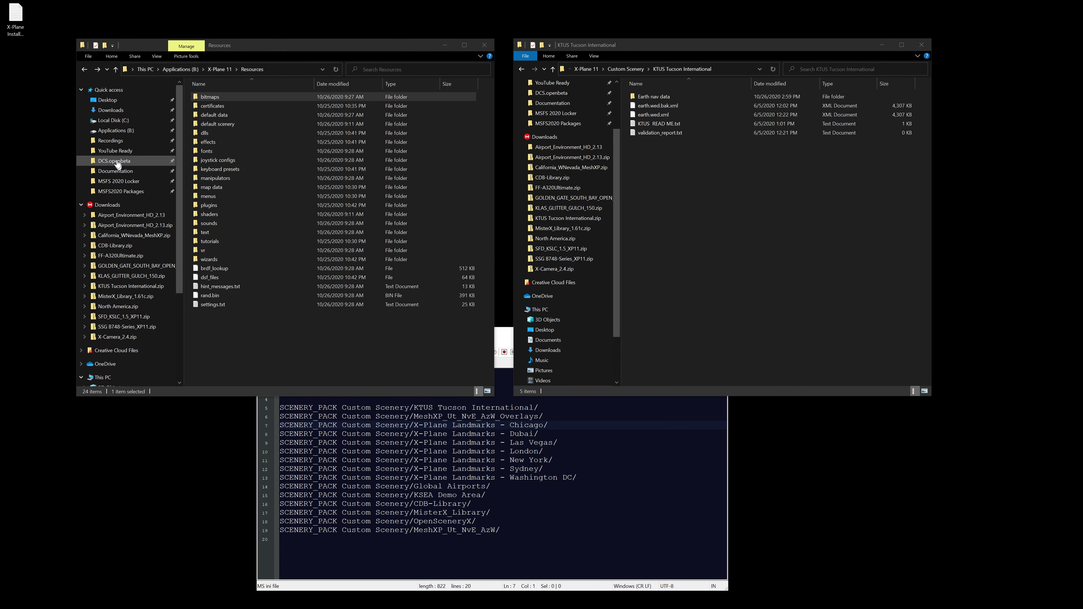
{"action": "left_click", "coordinate": [110, 110]}
{"action": "double_click", "coordinate": [230, 225]}
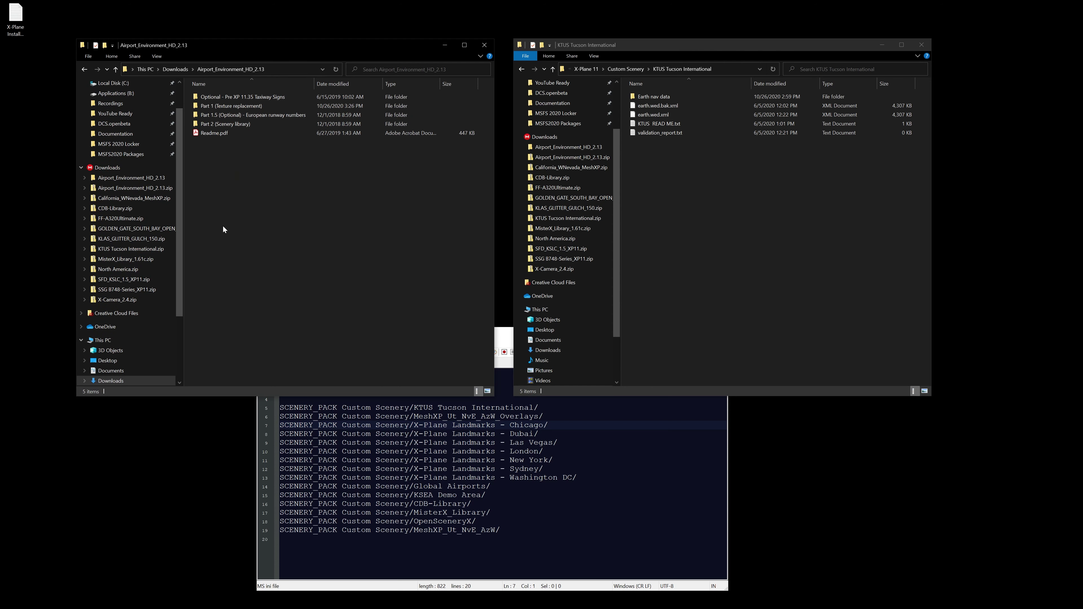
{"action": "double_click", "coordinate": [224, 124]}
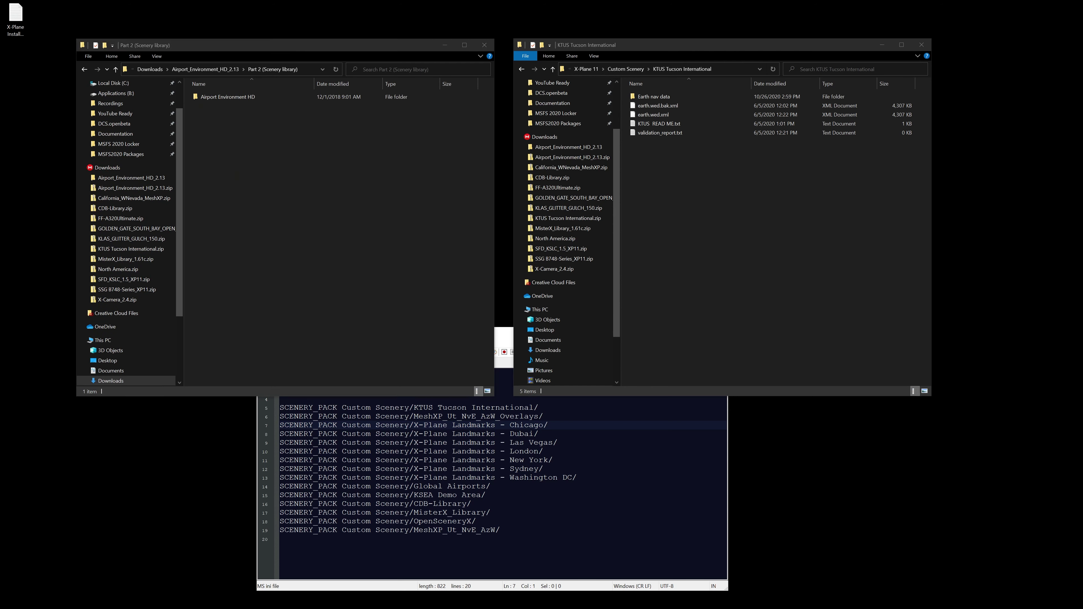
Read the readme's Scenery Load Order section and look inside the Airport Environment HD folder, returning to its parent folder.
{"action": "left_click_drag", "start_coordinate": [0, 73], "coordinate": [694, 59]}
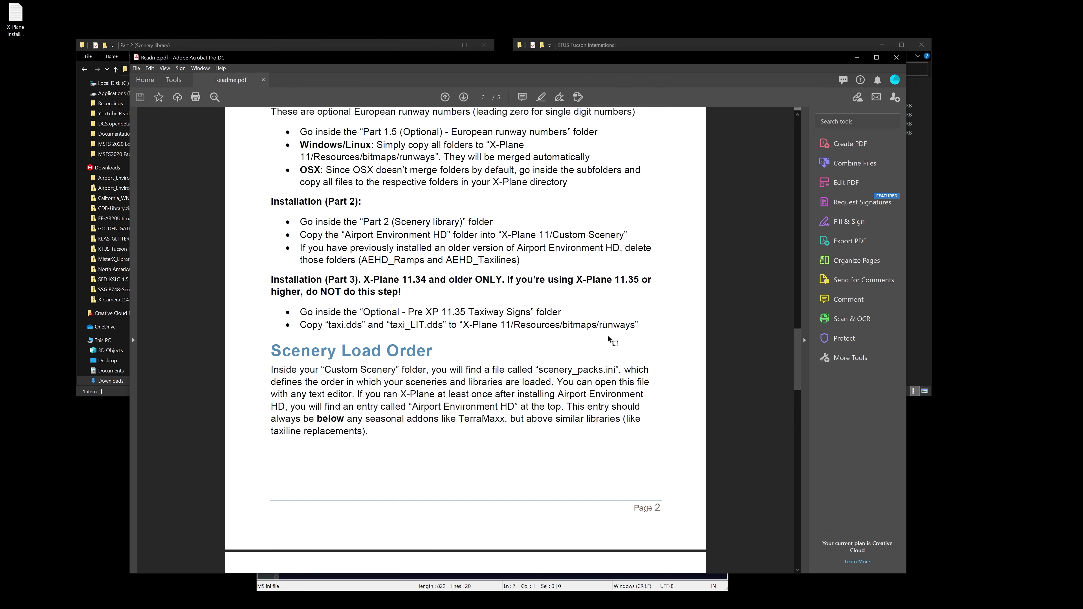
{"action": "scroll", "coordinate": [567, 342], "scroll_direction": "down", "scroll_amount": 5}
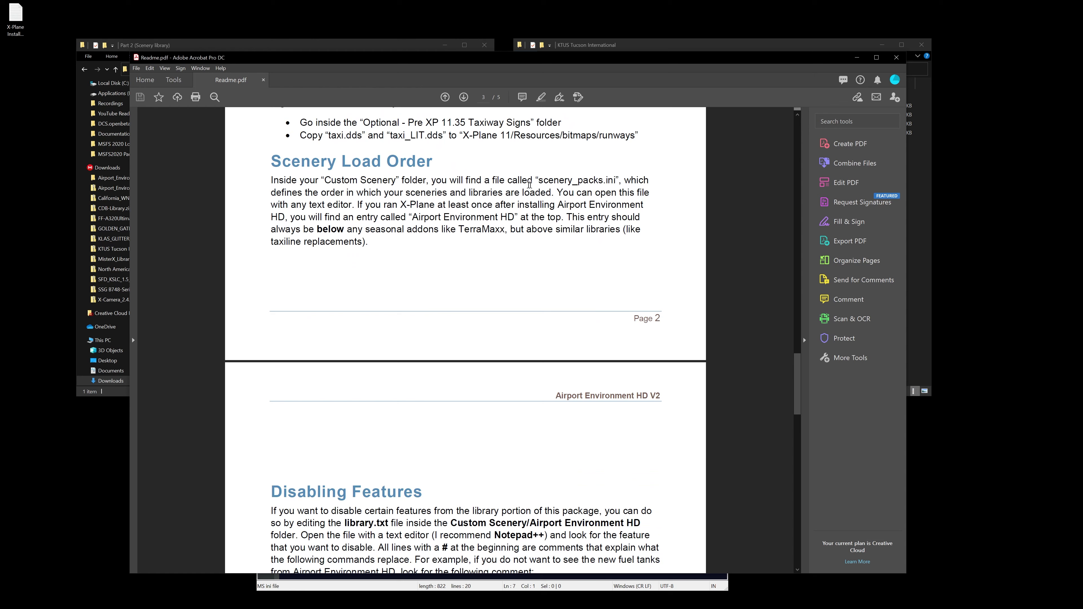
{"action": "left_click_drag", "start_coordinate": [661, 61], "coordinate": [0, 109]}
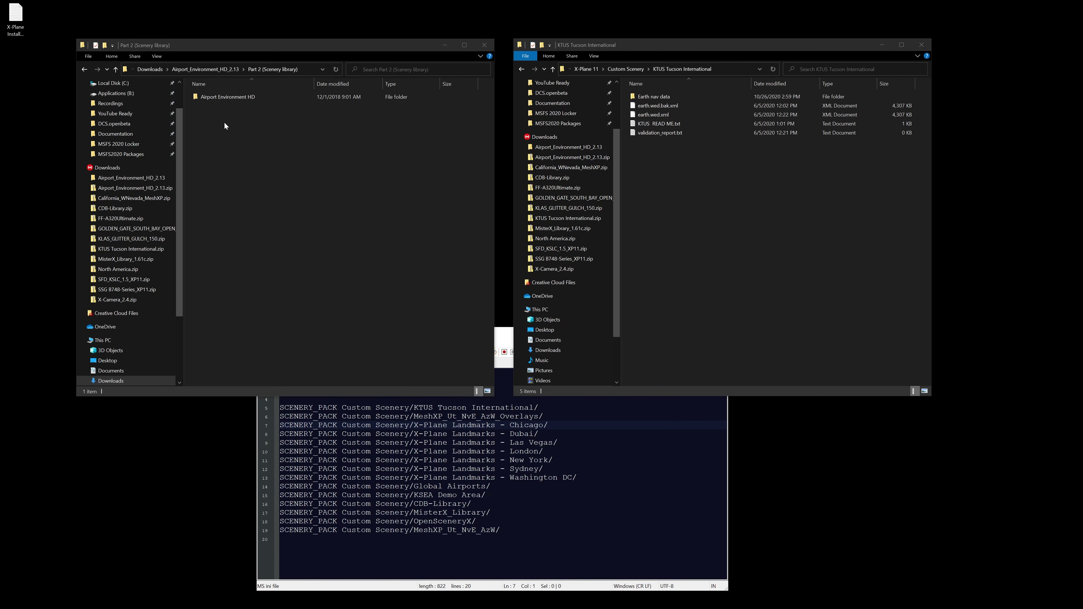
{"action": "double_click", "coordinate": [227, 97]}
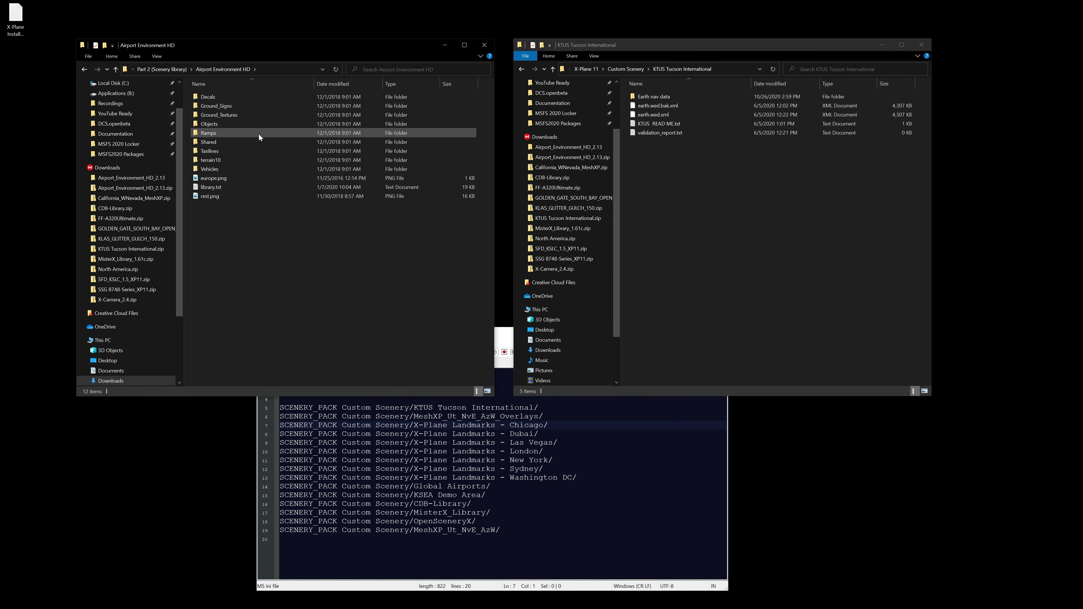
{"action": "left_click", "coordinate": [85, 70]}
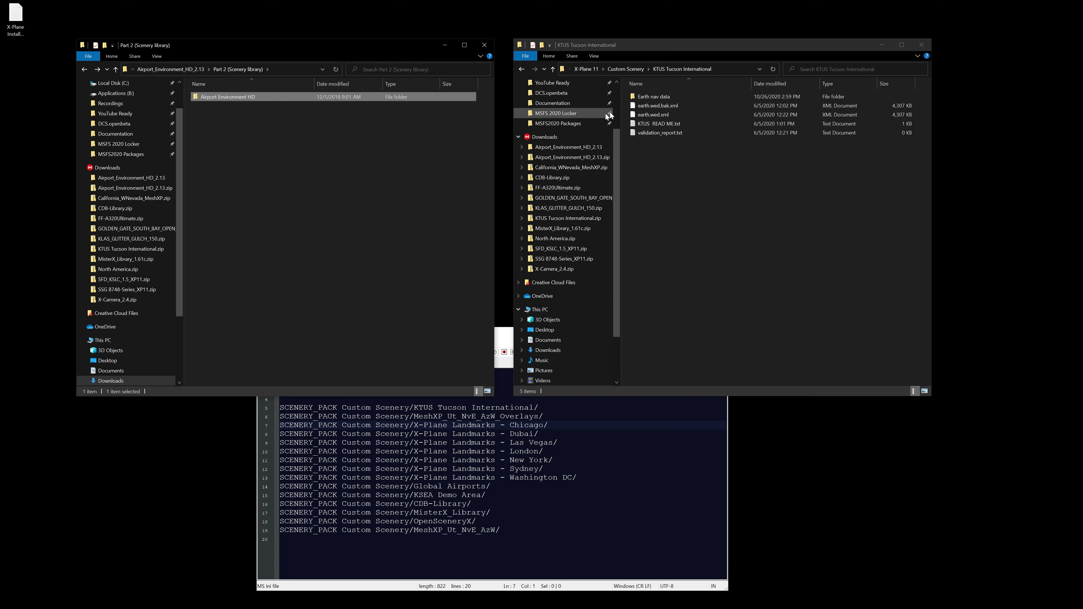
Copy the Airport Environment HD folder from "Part 2 (Scenery library)" into the X-Plane 11/Custom Scenery folder.
{"action": "left_click", "coordinate": [627, 69]}
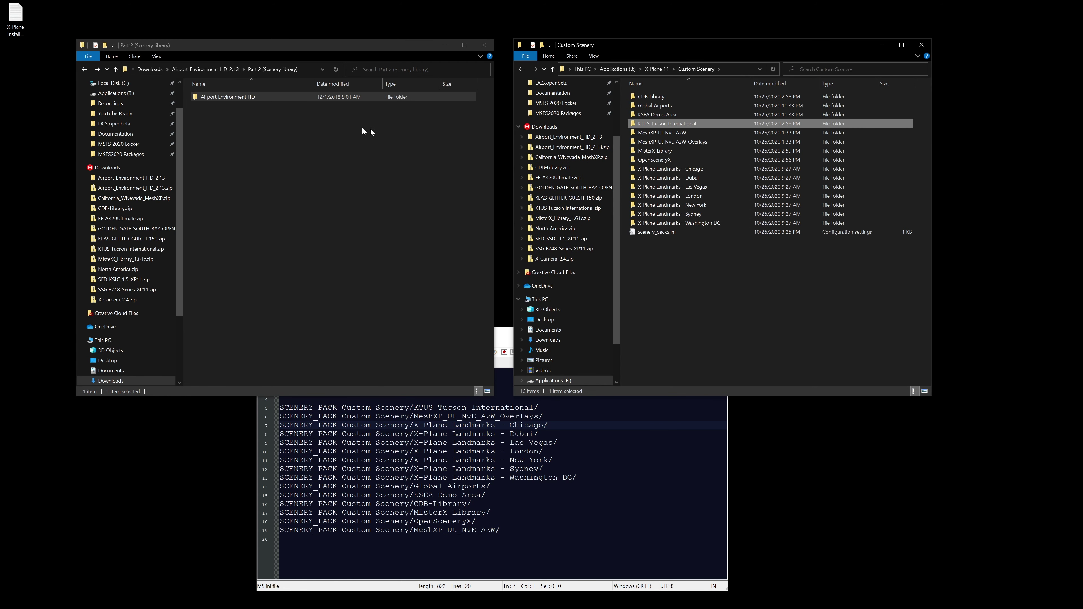
{"action": "left_click_drag", "start_coordinate": [228, 96], "coordinate": [778, 340]}
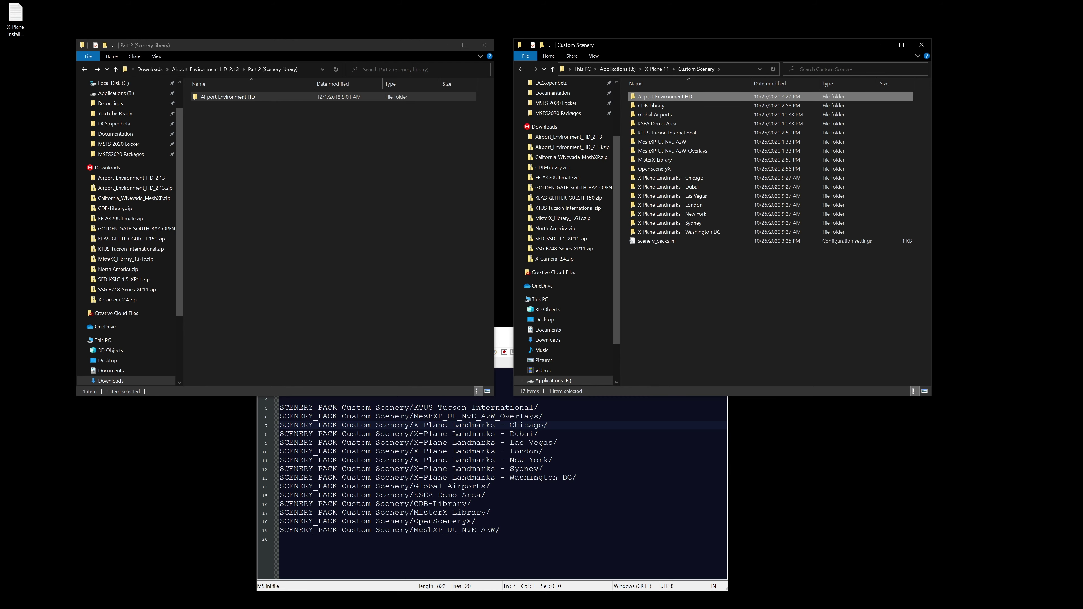
{"action": "left_click_drag", "start_coordinate": [0, 52], "coordinate": [0, 68]}
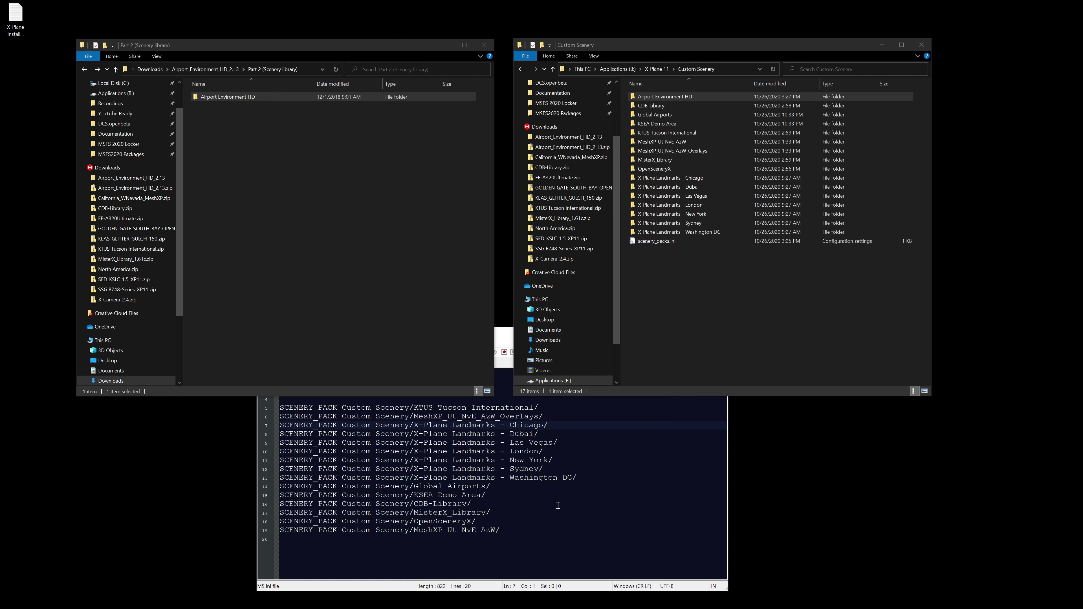
In scenery_packs.ini in Notepad++, add a new line "SCENERY_PACK Custom Scenery/" below the MeshXP_Ut_NvE_AzW entry, copying the prefix from that entry.
{"action": "left_click", "coordinate": [518, 512]}
{"action": "left_click", "coordinate": [516, 531]}
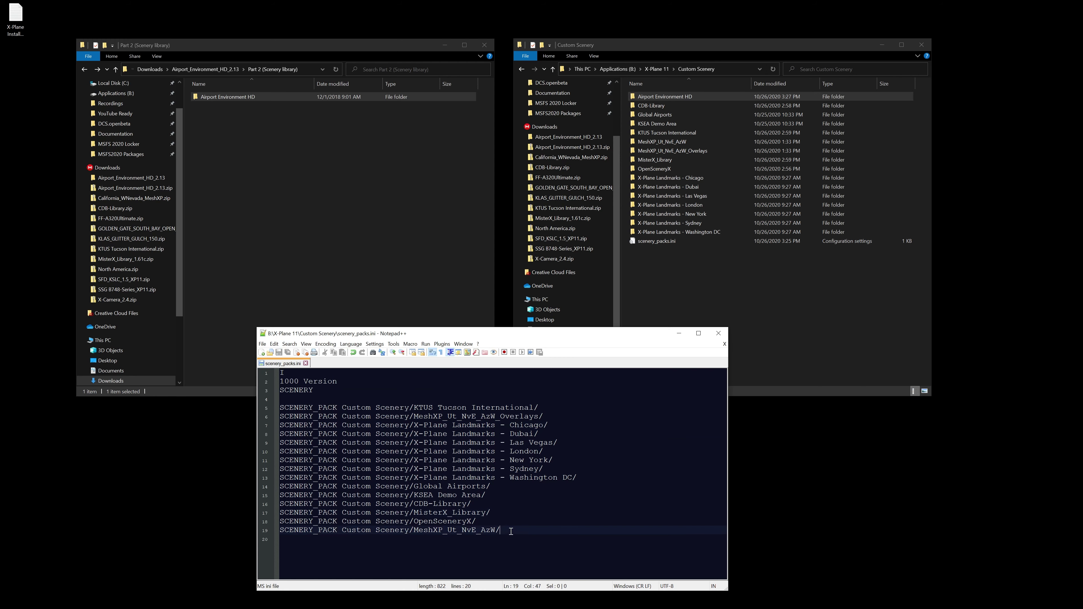
{"action": "left_click_drag", "start_coordinate": [413, 530], "coordinate": [282, 531]}
{"action": "key", "text": "ctrl+c"}
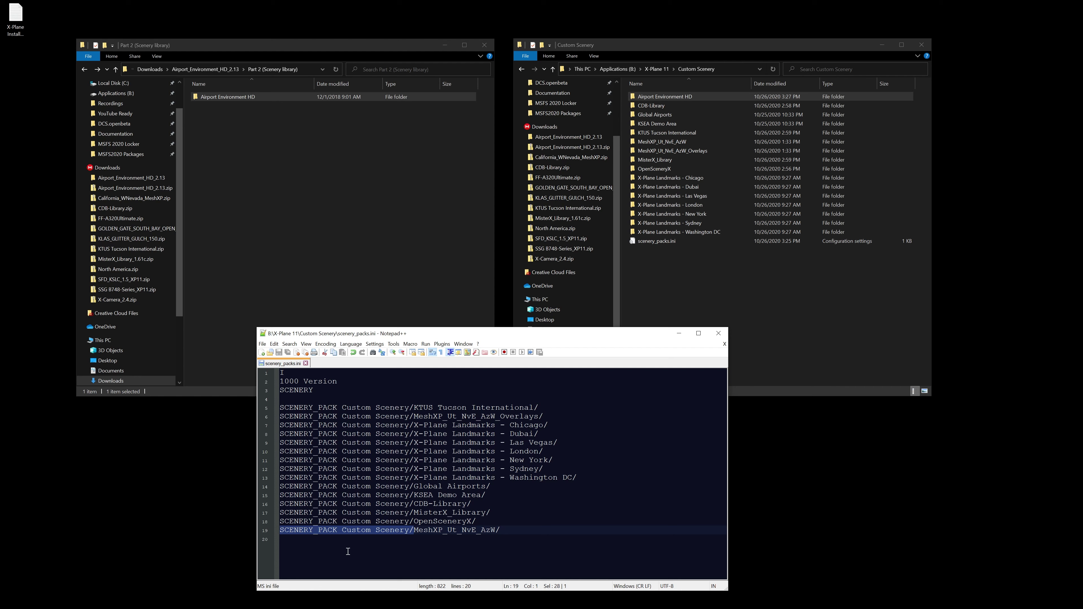
{"action": "left_click", "coordinate": [525, 530]}
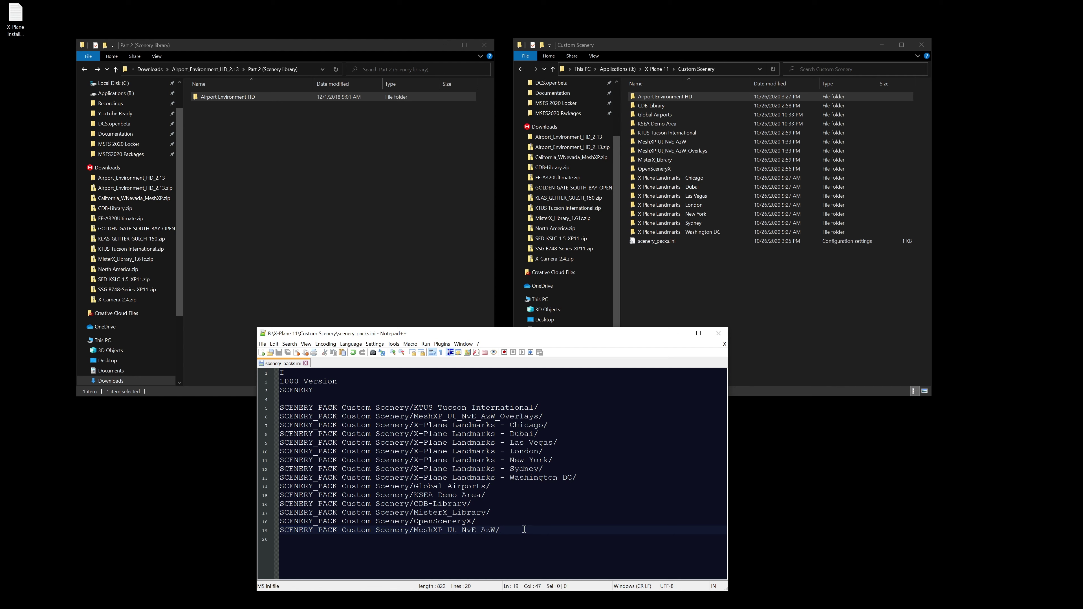
{"action": "key", "text": "Return"}
{"action": "key", "text": "ctrl+v"}
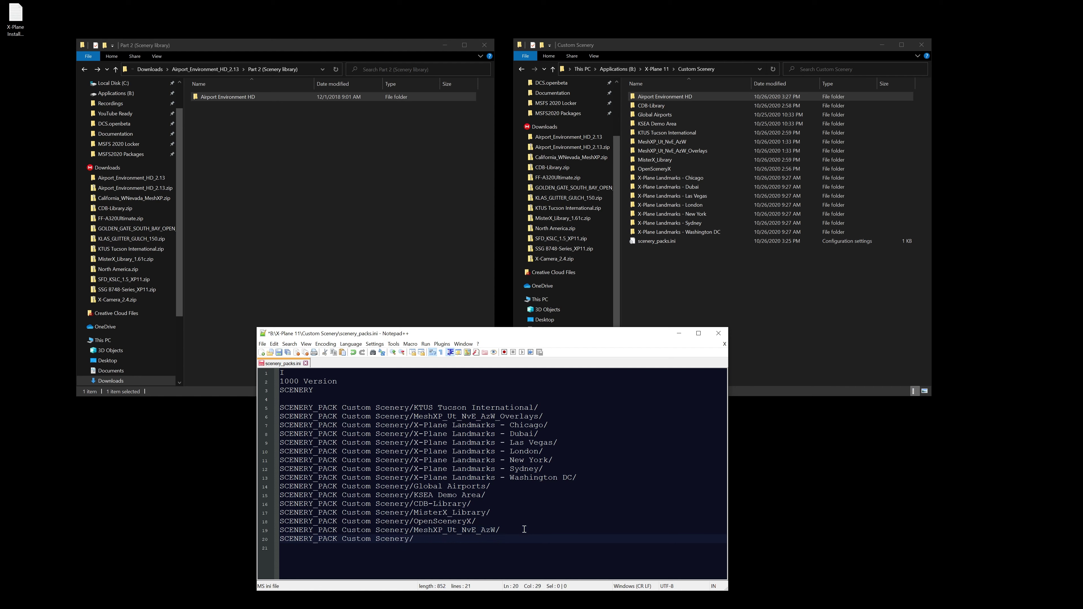
Complete the new scenery entry with the copied folder name "Airport Environment HD" and save scenery_packs.ini.
{"action": "left_click", "coordinate": [679, 96]}
{"action": "key", "text": "F2"}
{"action": "key", "text": "ctrl+c"}
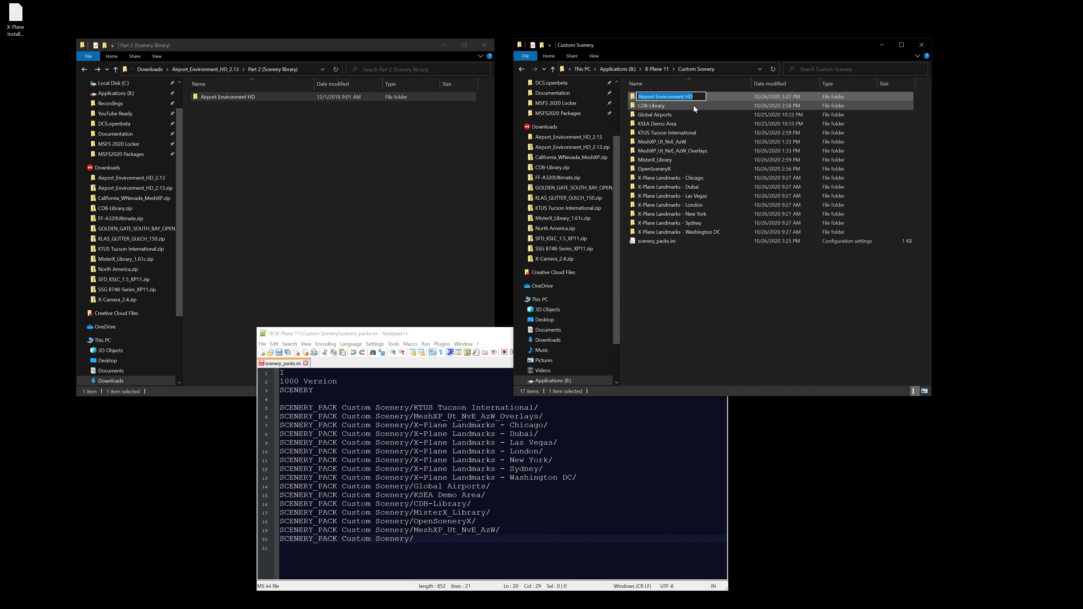
{"action": "left_click", "coordinate": [463, 538]}
{"action": "key", "text": "ctrl+v"}
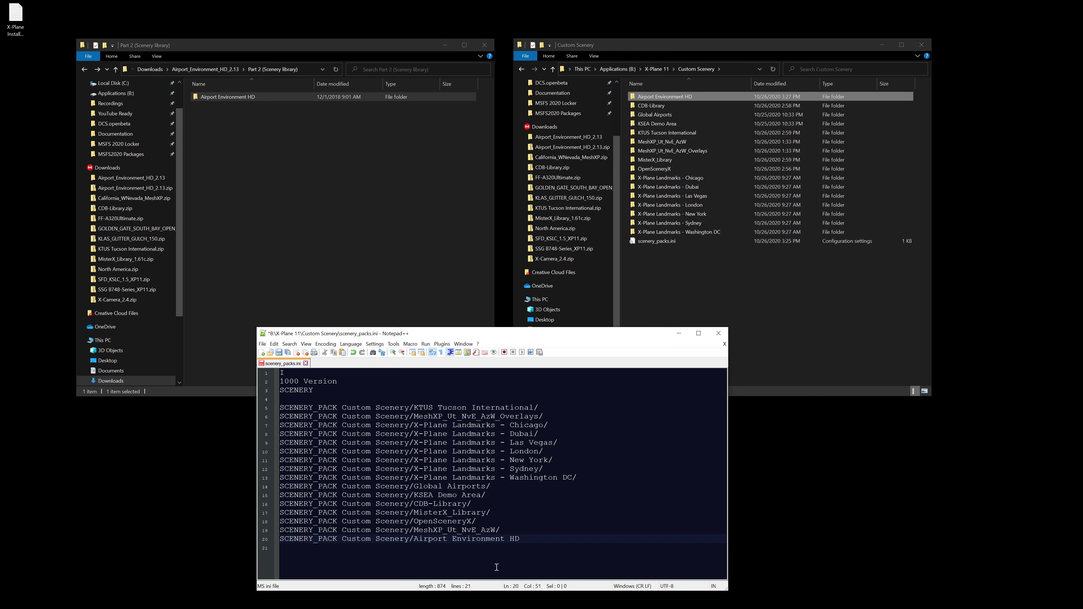
{"action": "left_click", "coordinate": [279, 352]}
Switch to the readme in Adobe Acrobat and check the Scenery Load Order and Disabling Features sections.
{"action": "key", "text": "alt+Tab"}
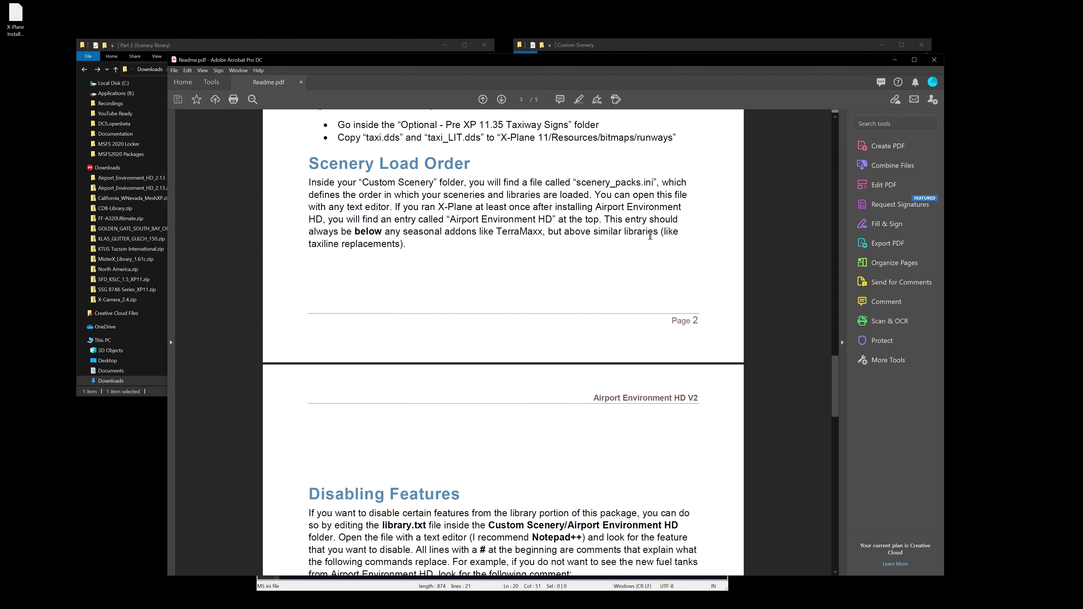
{"action": "scroll", "coordinate": [508, 273], "scroll_direction": "down", "scroll_amount": 3}
{"action": "scroll", "coordinate": [506, 273], "scroll_direction": "down", "scroll_amount": 5}
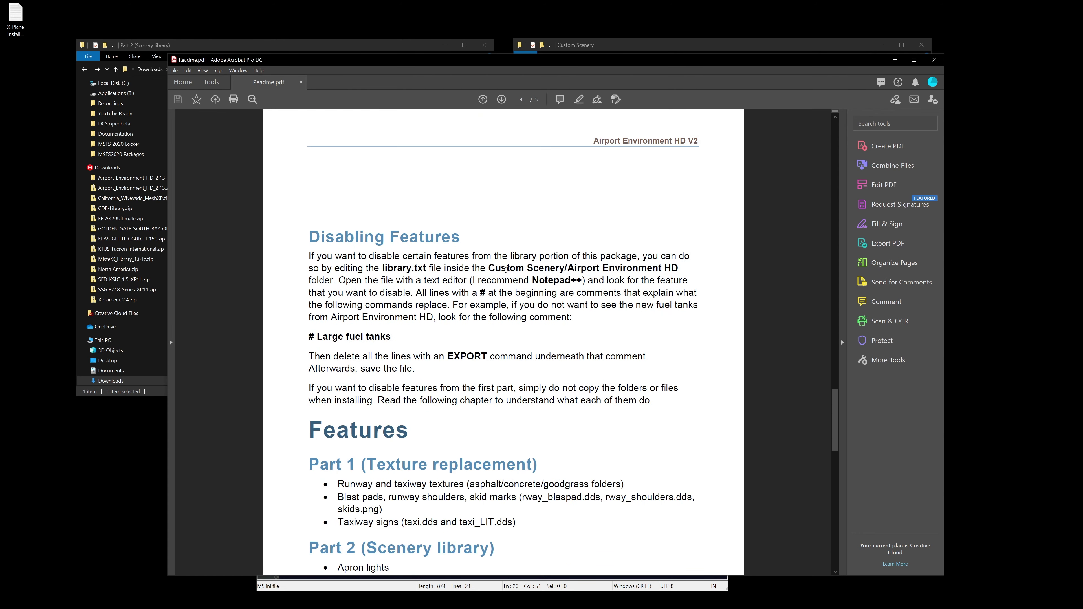
{"action": "left_click_drag", "start_coordinate": [693, 70], "coordinate": [0, 70]}
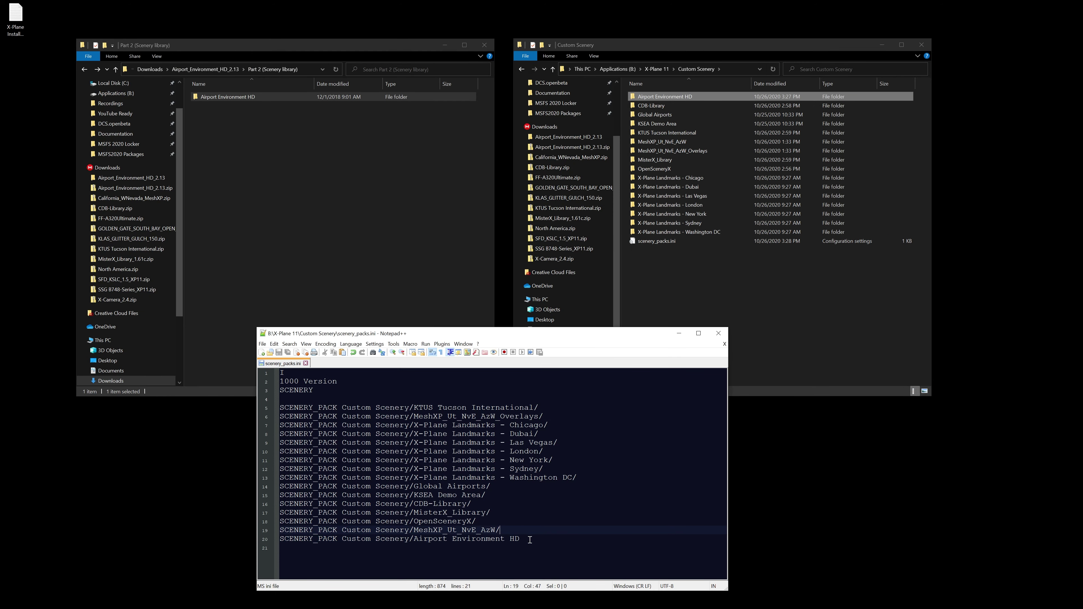
Move the Airport Environment HD entry in scenery_packs.ini to between the KSEA Demo Area and CDB-Library entries, and save the file.
{"action": "left_click_drag", "start_coordinate": [522, 539], "coordinate": [292, 541]}
{"action": "key", "text": "ctrl+c"}
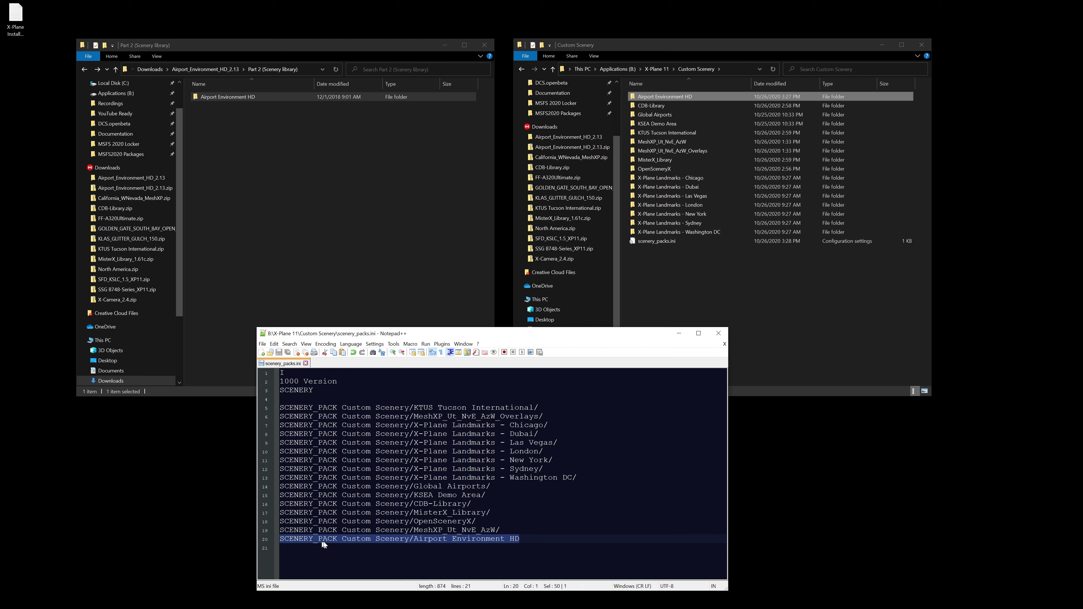
{"action": "key", "text": "Delete"}
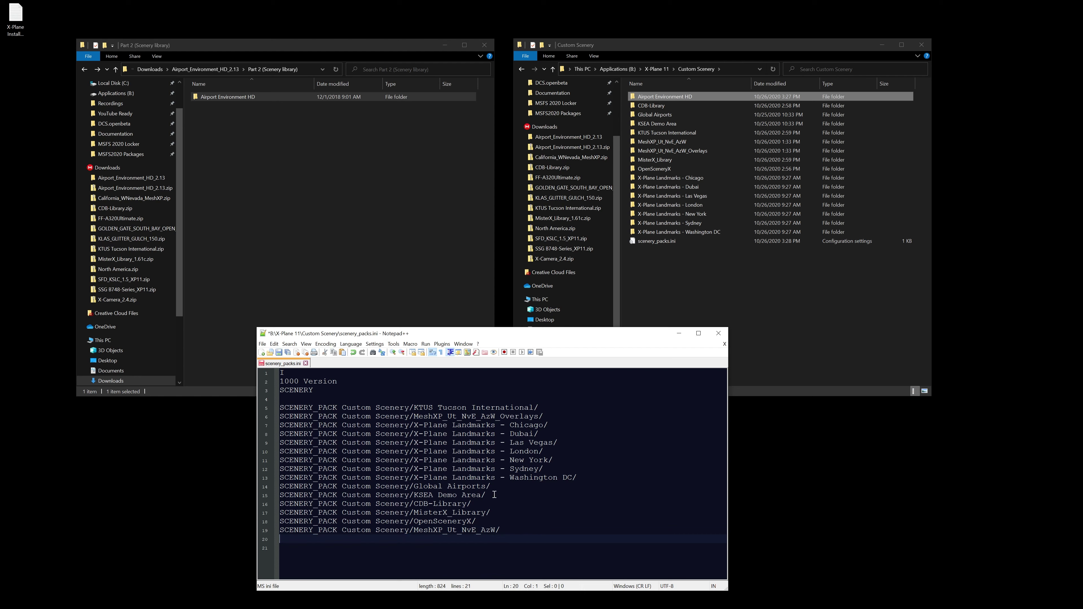
{"action": "left_click", "coordinate": [495, 495]}
{"action": "key", "text": "Return"}
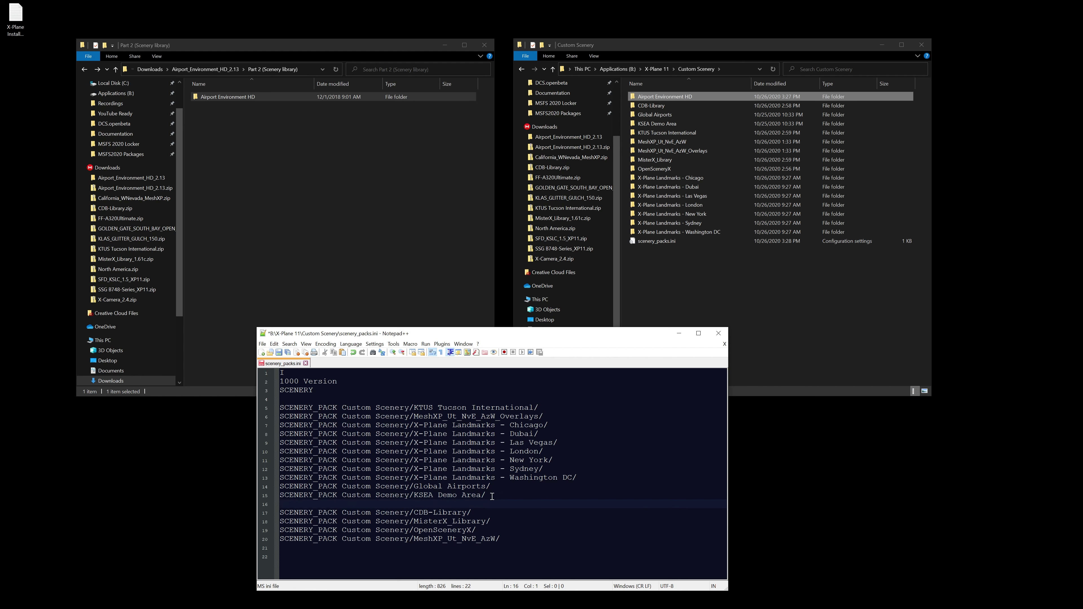
{"action": "key", "text": "ctrl+v"}
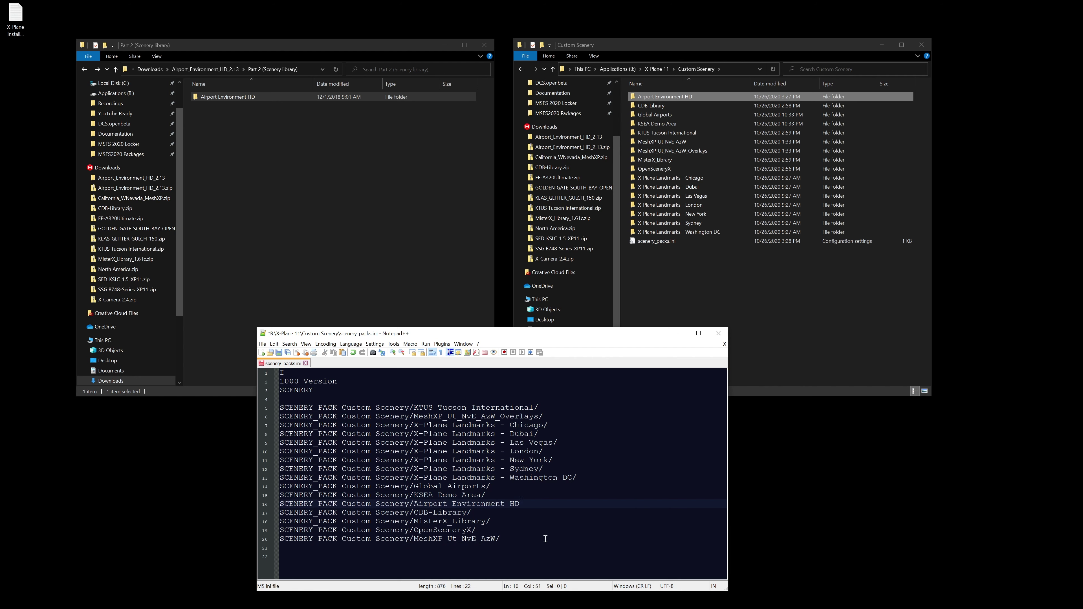
{"action": "left_click", "coordinate": [553, 550]}
{"action": "key", "text": "ctrl+s"}
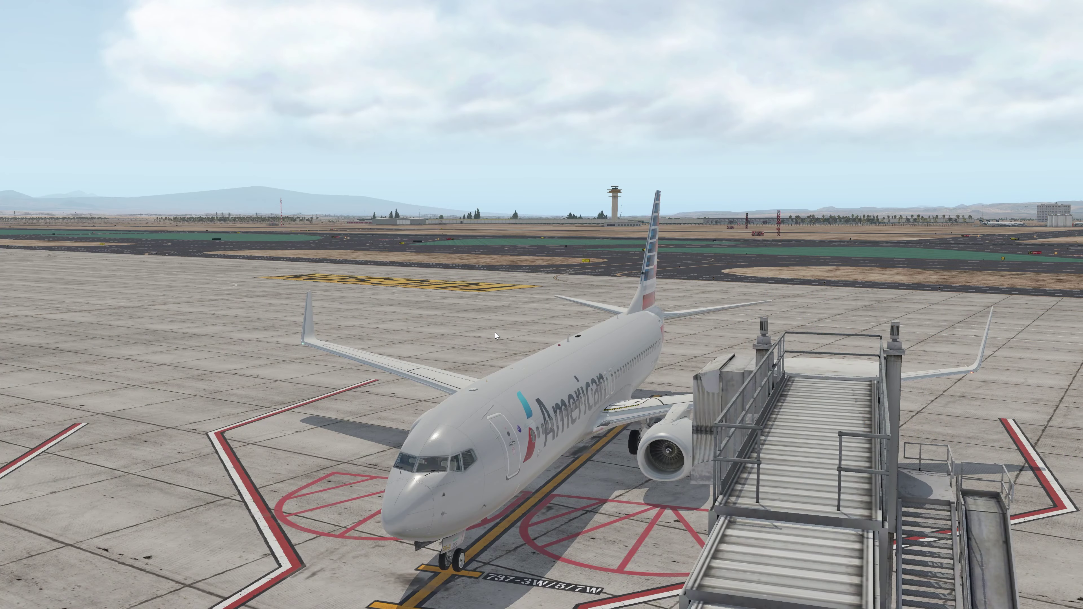
{"action": "left_click_drag", "start_coordinate": [531, 325], "coordinate": [848, 327]}
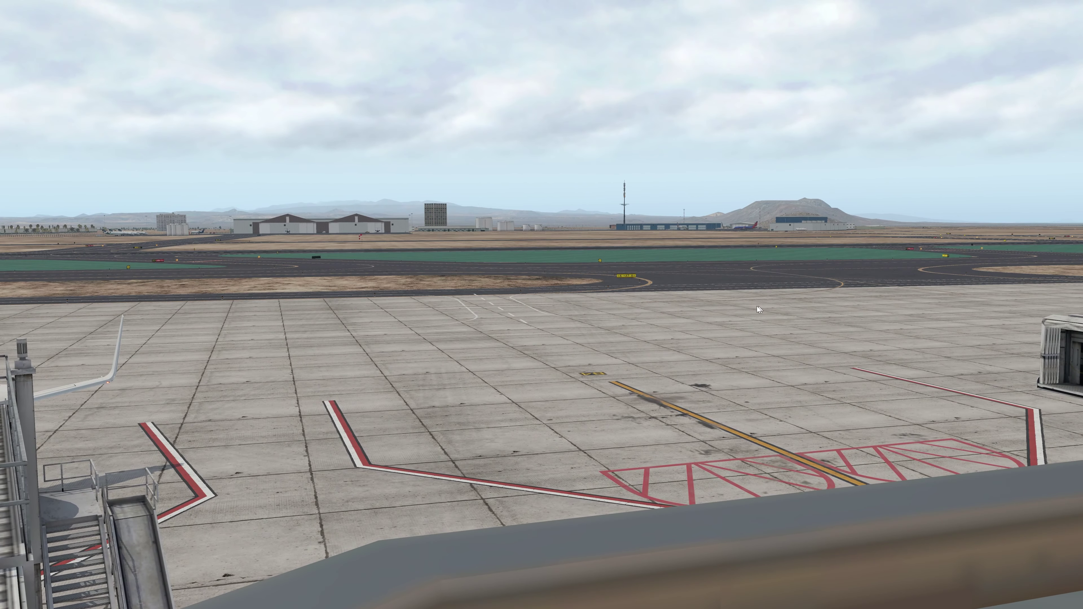
{"action": "mouse_move", "coordinate": [756, 307]}
{"action": "left_mouse_down"}
{"action": "mouse_move", "coordinate": [882, 298]}
{"action": "mouse_move", "coordinate": [756, 305]}
{"action": "left_mouse_up"}
{"action": "key", "text": "period"}
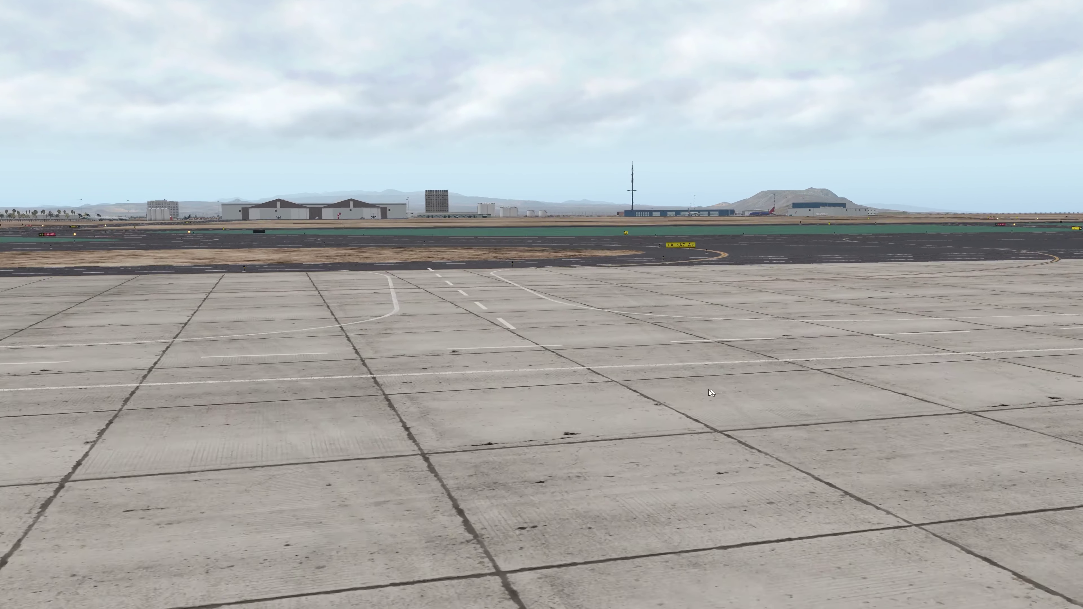
{"action": "left_click_drag", "start_coordinate": [608, 387], "coordinate": [998, 364]}
{"action": "left_click_drag", "start_coordinate": [389, 353], "coordinate": [241, 356]}
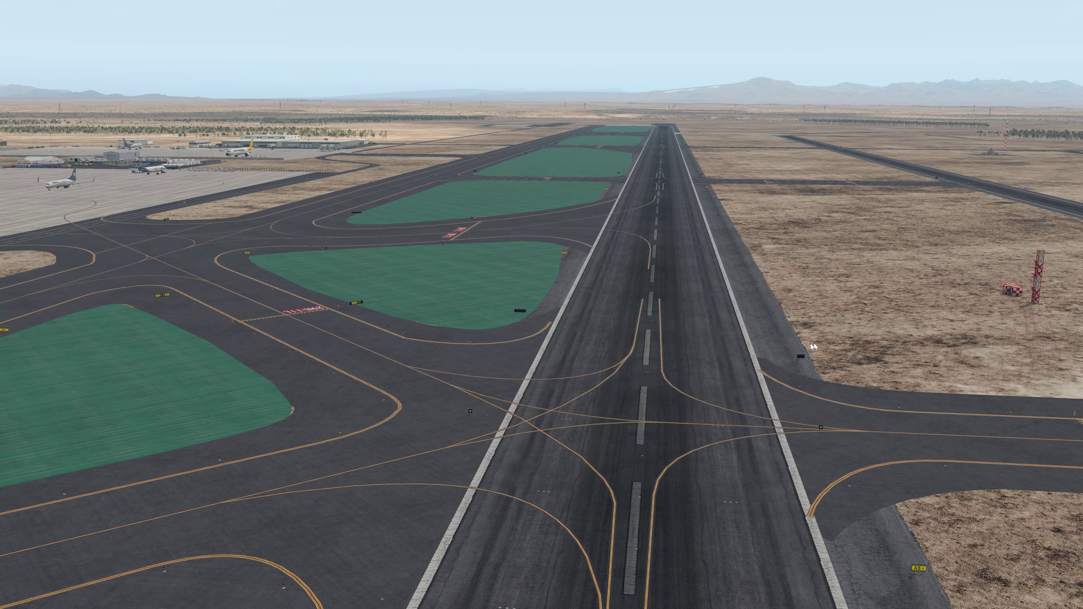
{"action": "left_click_drag", "start_coordinate": [794, 344], "coordinate": [664, 327]}
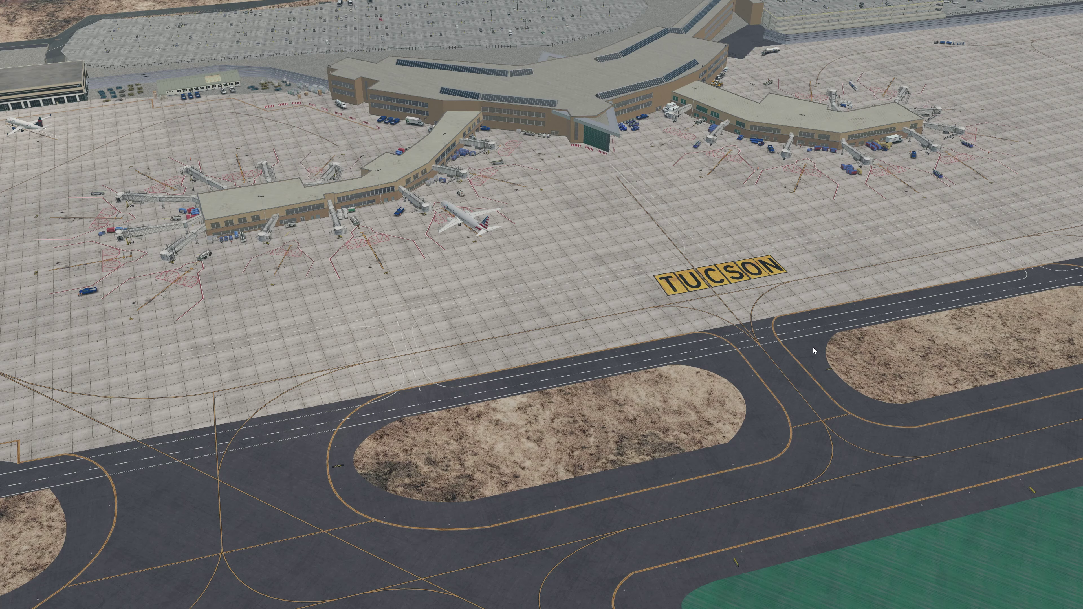
{"action": "left_click_drag", "start_coordinate": [693, 310], "coordinate": [661, 293]}
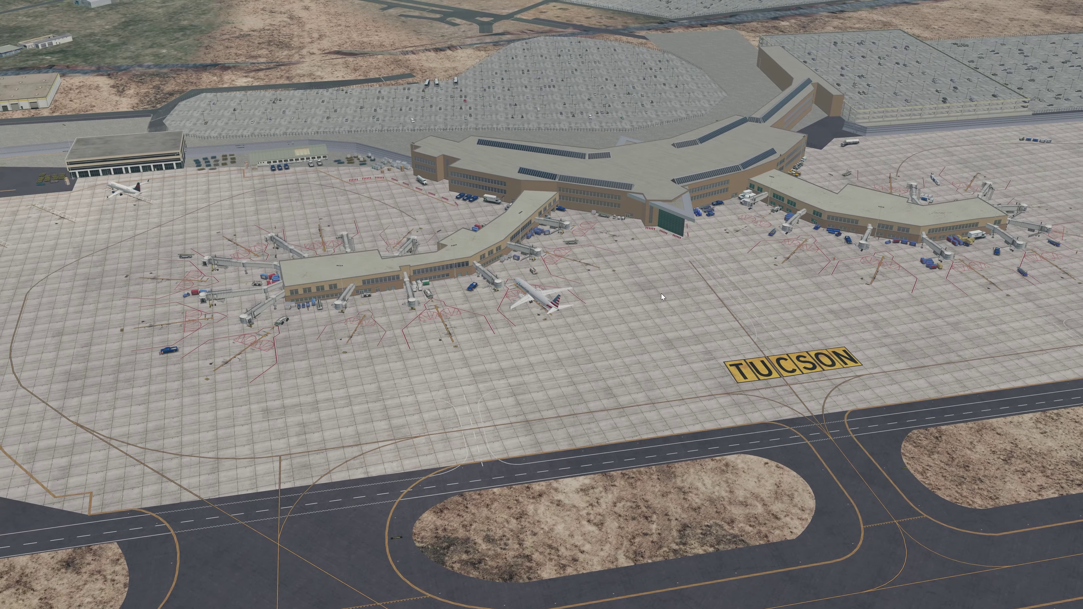